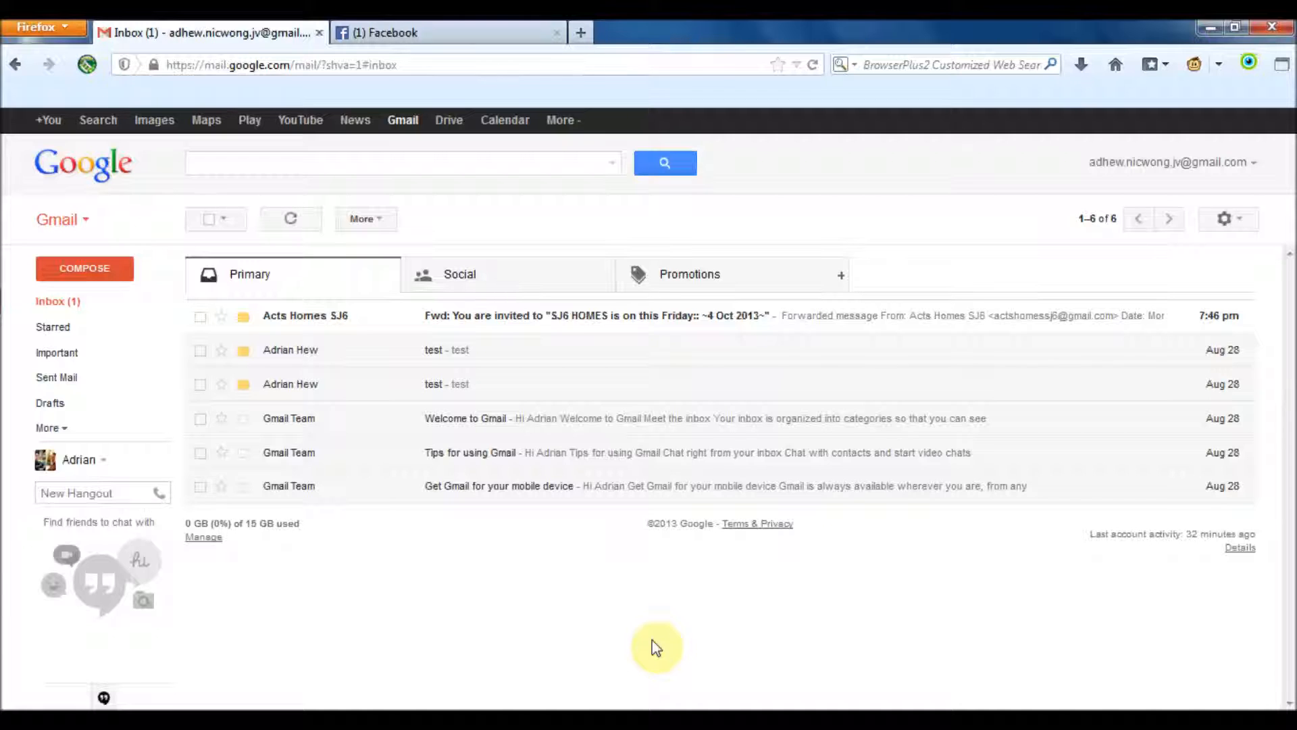
# Open the forwarded 'You are invited to SJ6 HOMES' email from the Gmail inbox
pyautogui.click(826, 323)
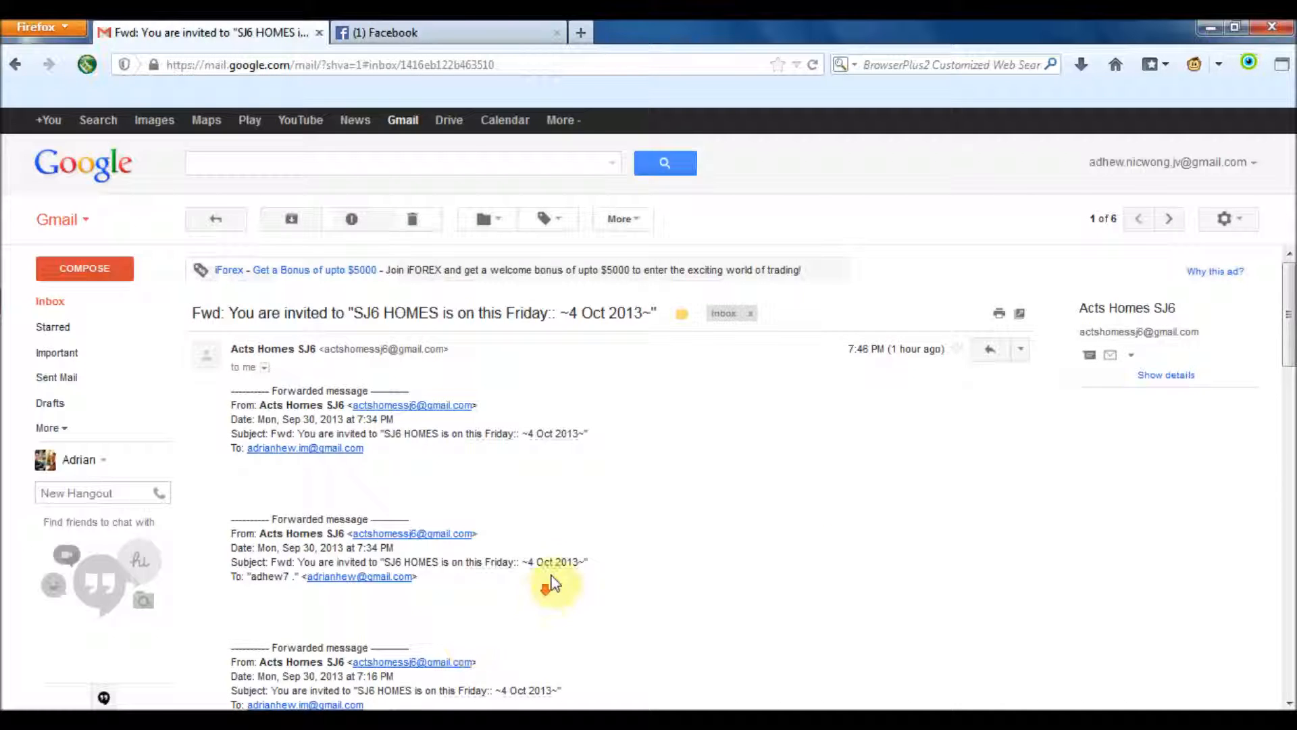
# Follow the email's Usj 2, 47600 Subang Jaya venue link to Google Maps
pyautogui.scroll(-5, 570, 546)
pyautogui.scroll(-5, 570, 546)
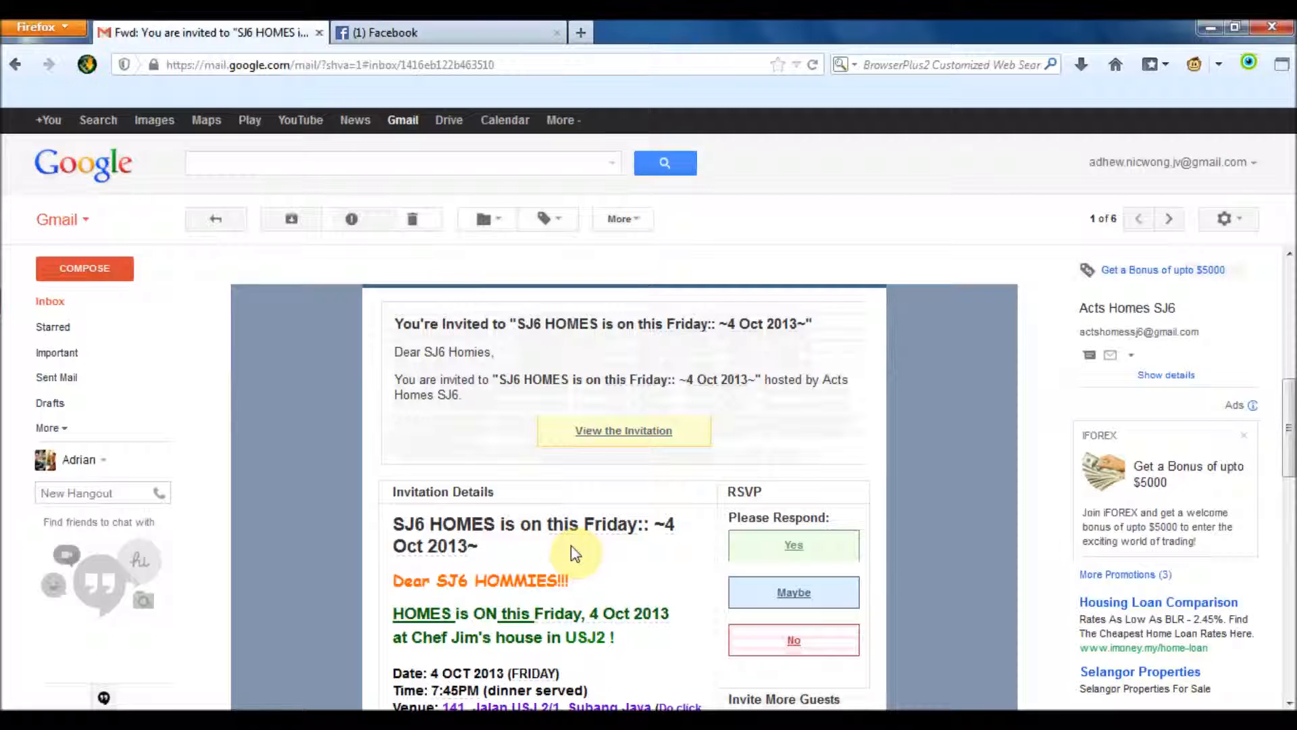
pyautogui.scroll(-1, 570, 546)
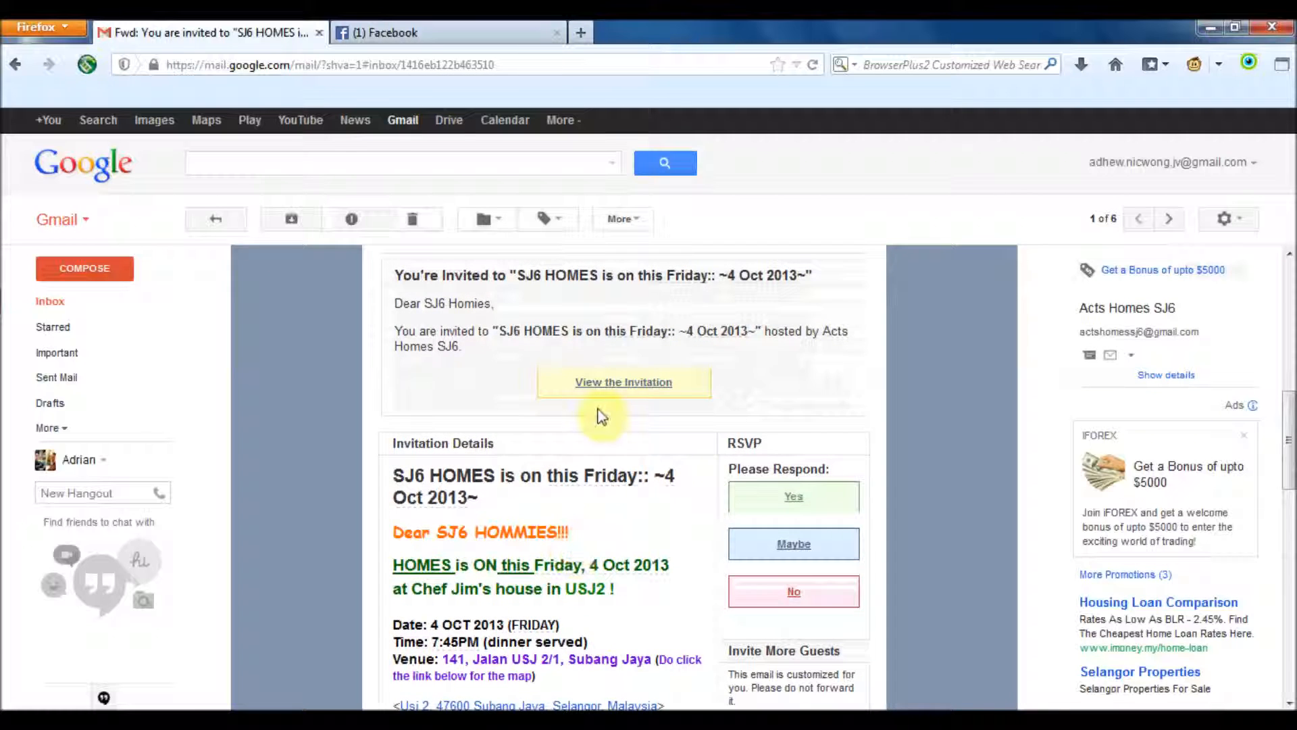
pyautogui.scroll(-2, 695, 493)
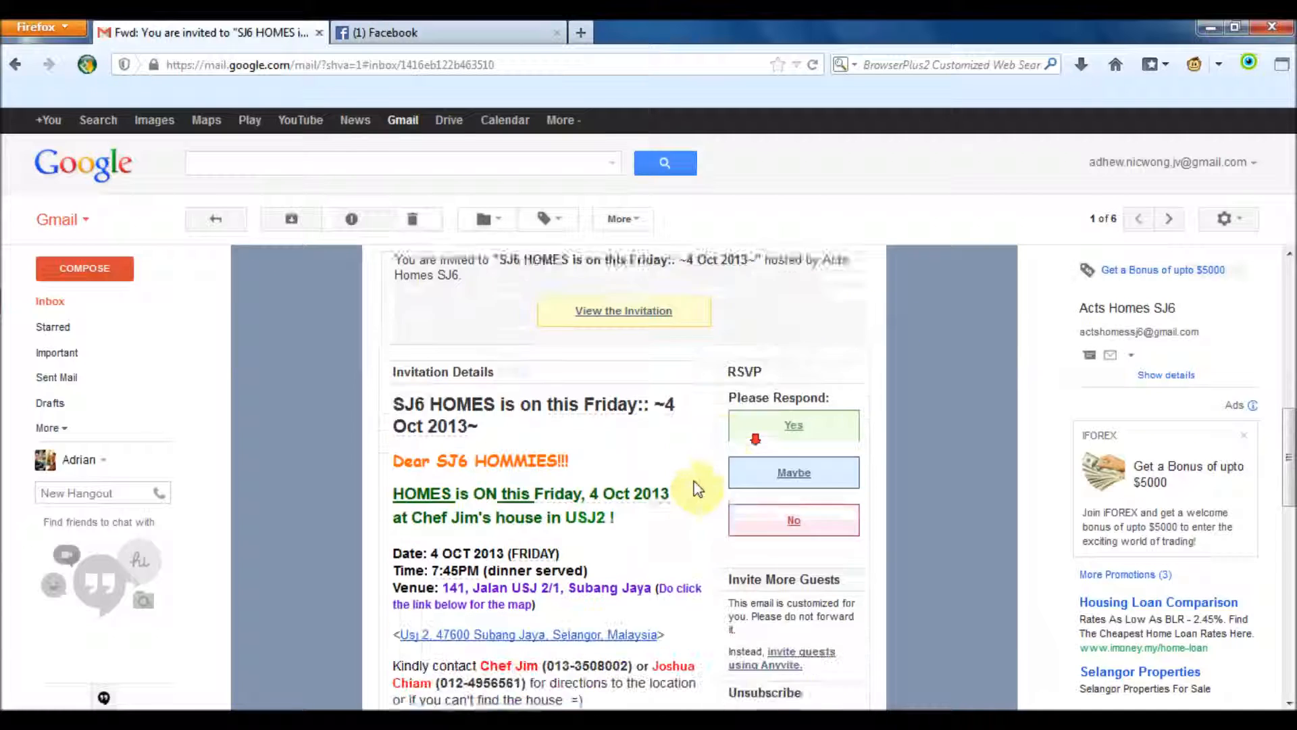
pyautogui.scroll(-2, 689, 493)
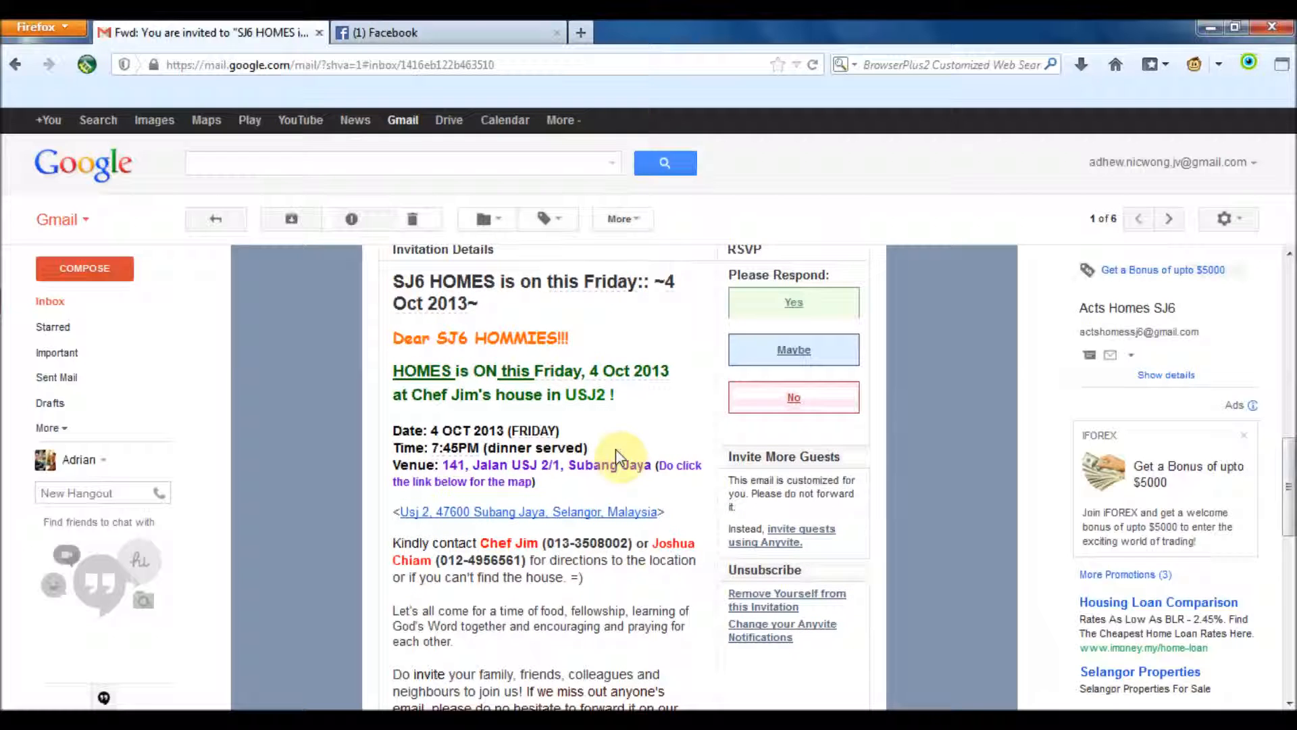
pyautogui.scroll(-1, 628, 538)
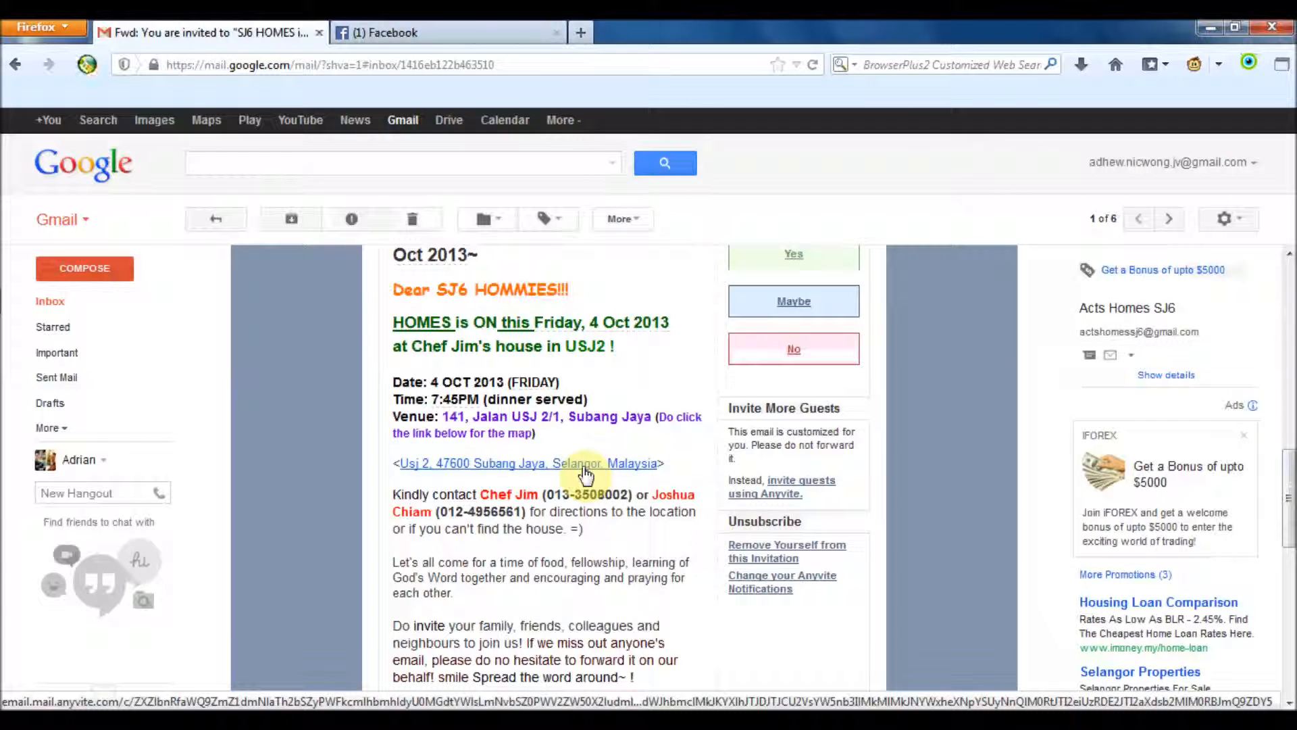
pyautogui.click(584, 467)
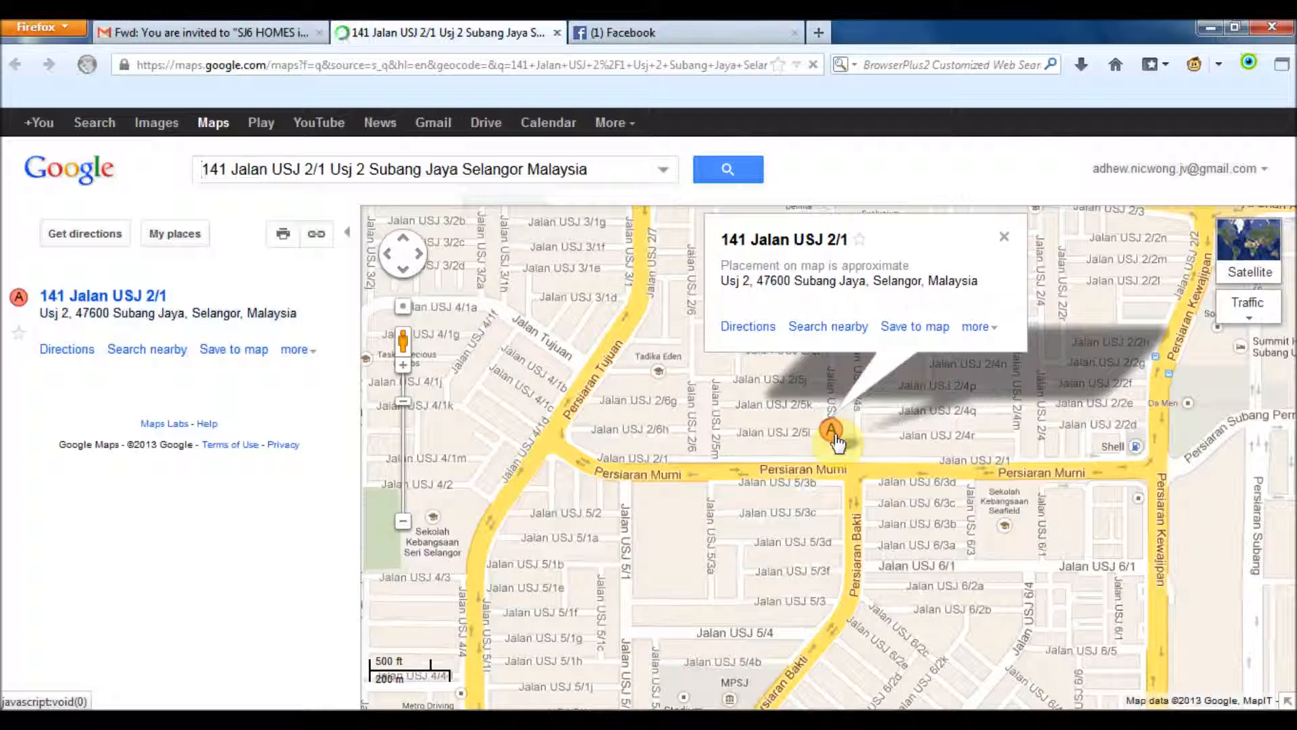
pyautogui.click(151, 28)
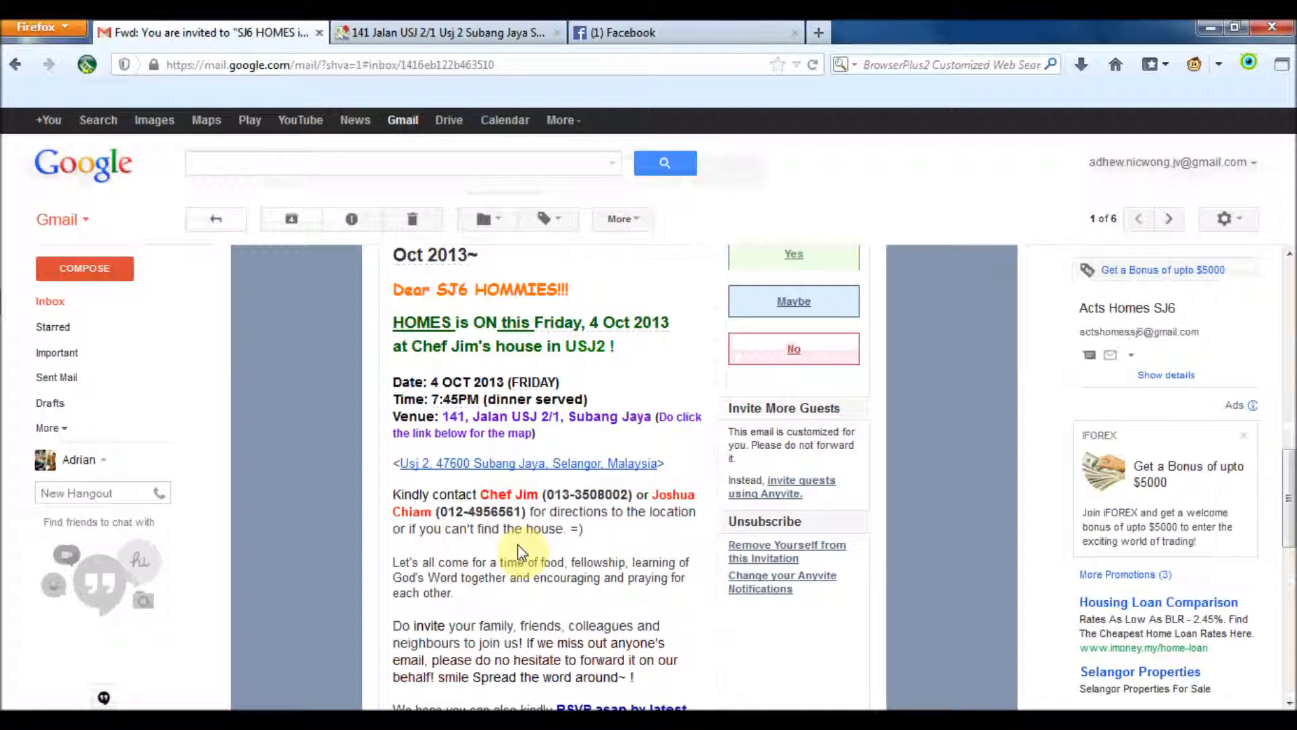
# Read through the invitation details and respond Yes under RSVP
pyautogui.scroll(-5, 534, 520)
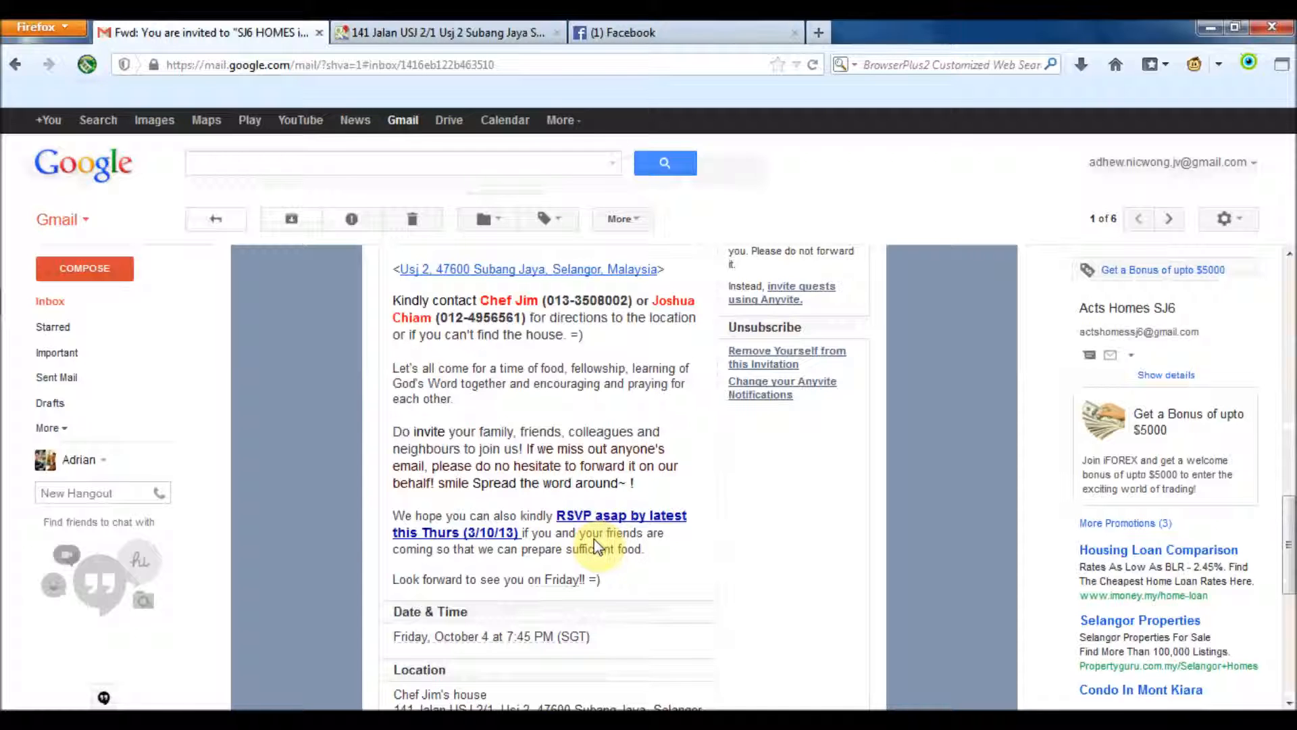
pyautogui.scroll(-2, 595, 537)
pyautogui.scroll(10, 661, 539)
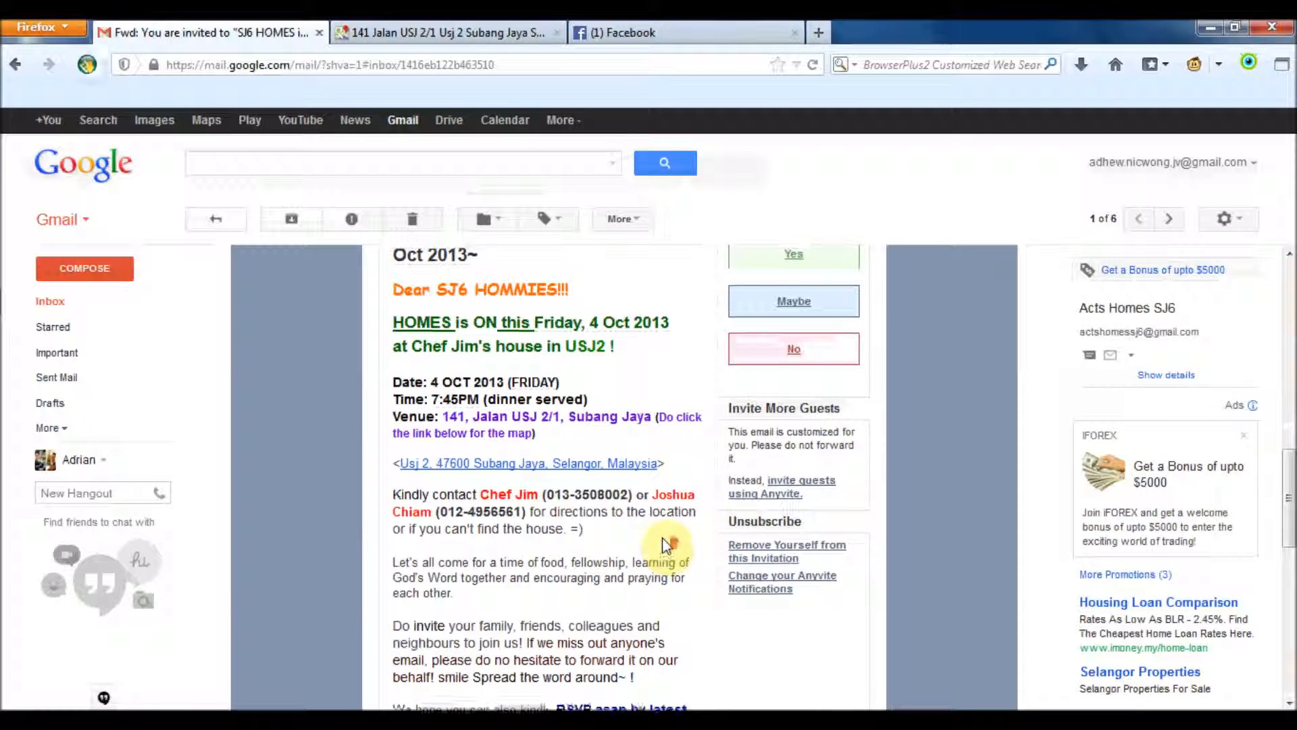
pyautogui.scroll(-2, 665, 544)
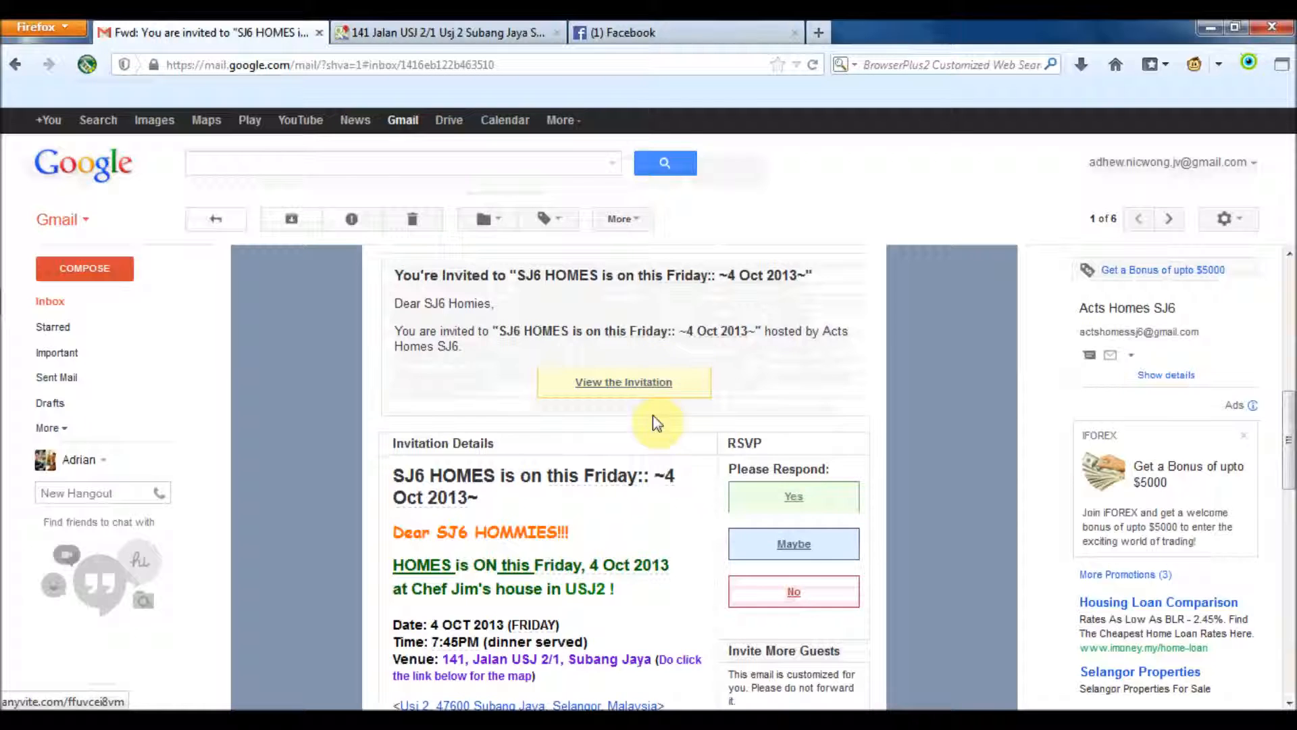
pyautogui.scroll(-3, 665, 426)
pyautogui.scroll(-2, 784, 513)
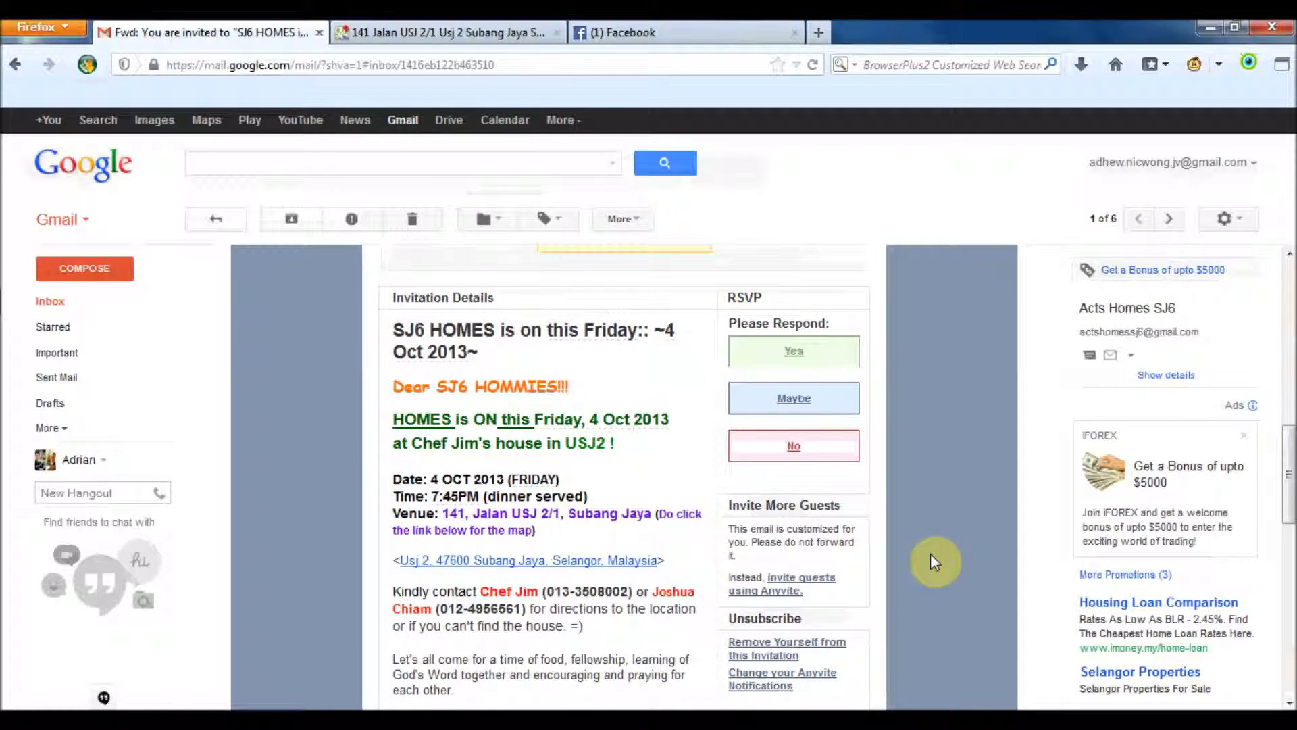
pyautogui.scroll(2, 933, 559)
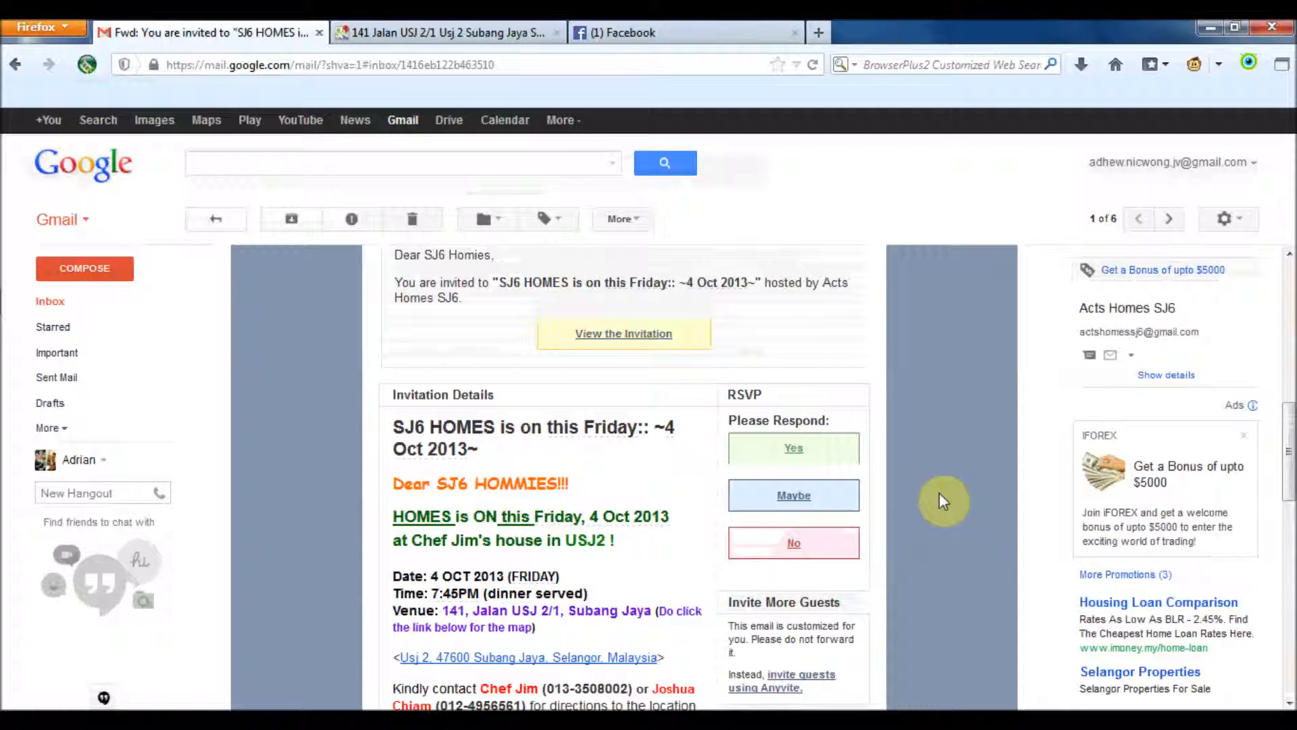
pyautogui.click(793, 461)
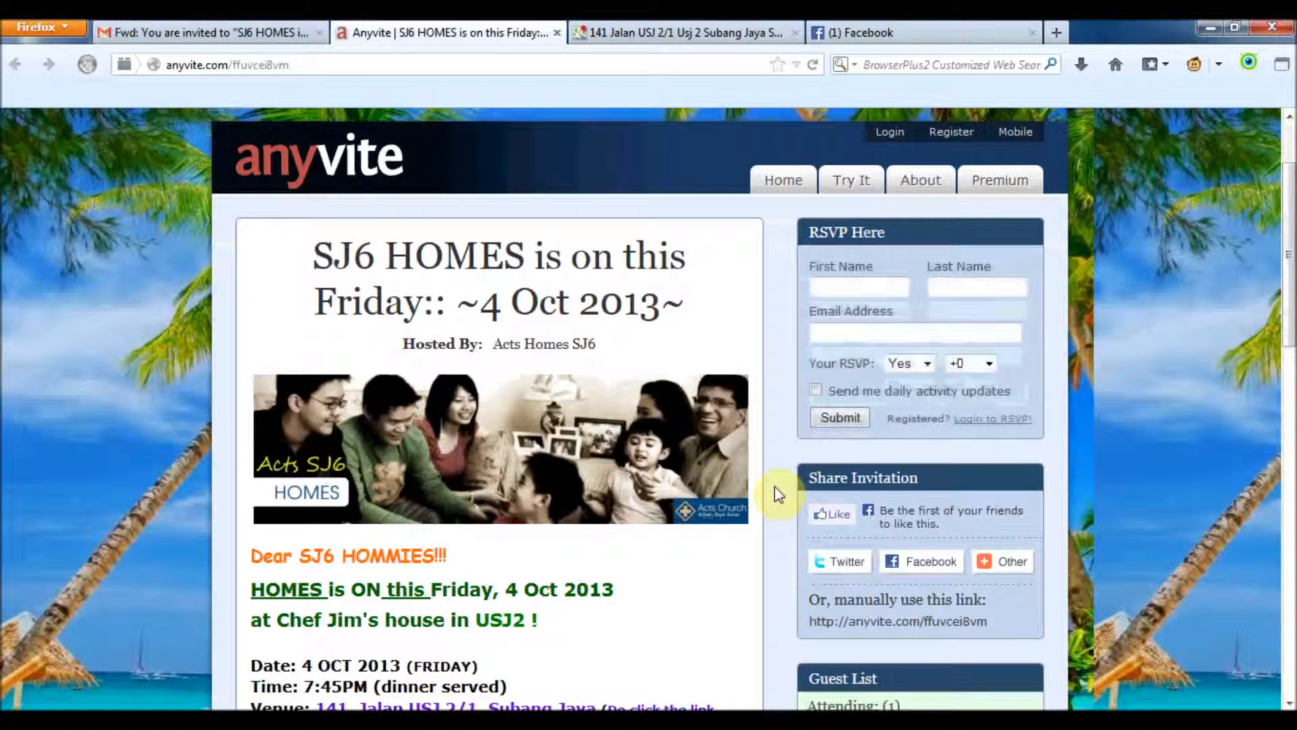
# Zoom out on the SJ6 HOMES Anyvite page, review it, and start on the First Name field
pyautogui.scroll(-3, 780, 493)
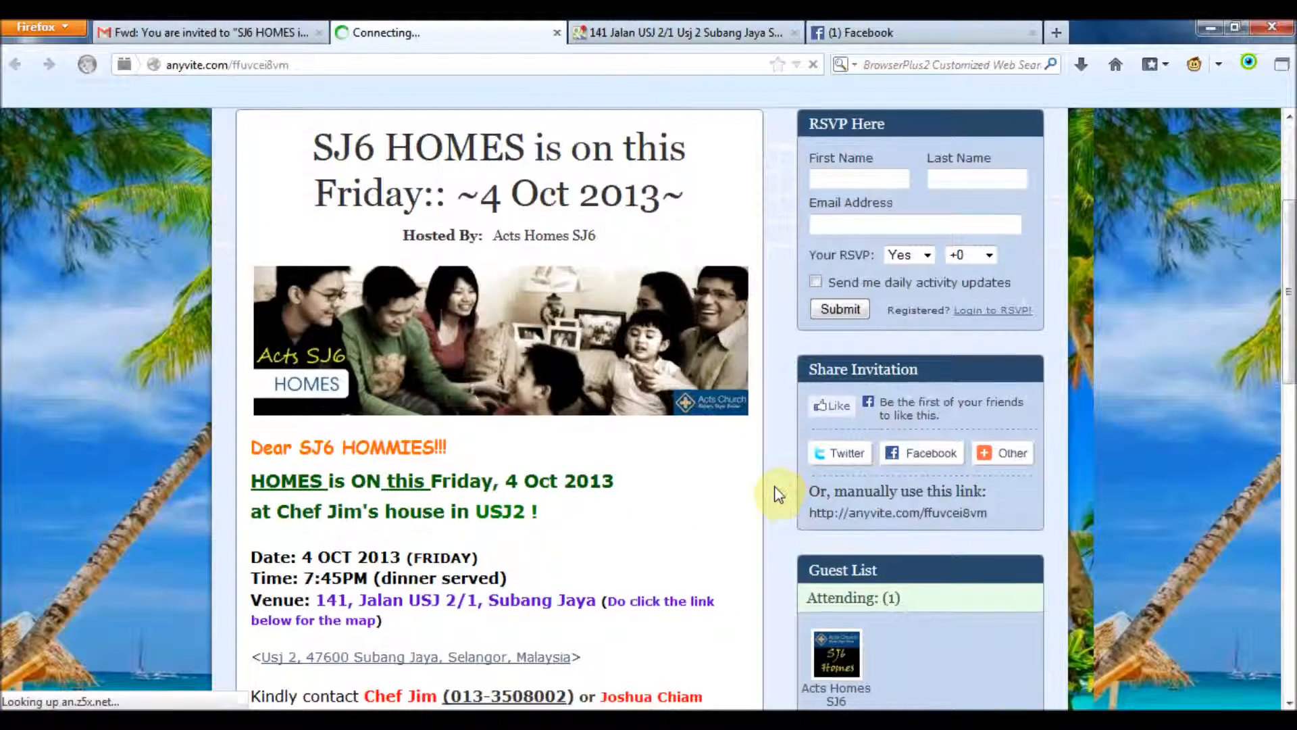
pyautogui.hotkey('ctrl', '-')
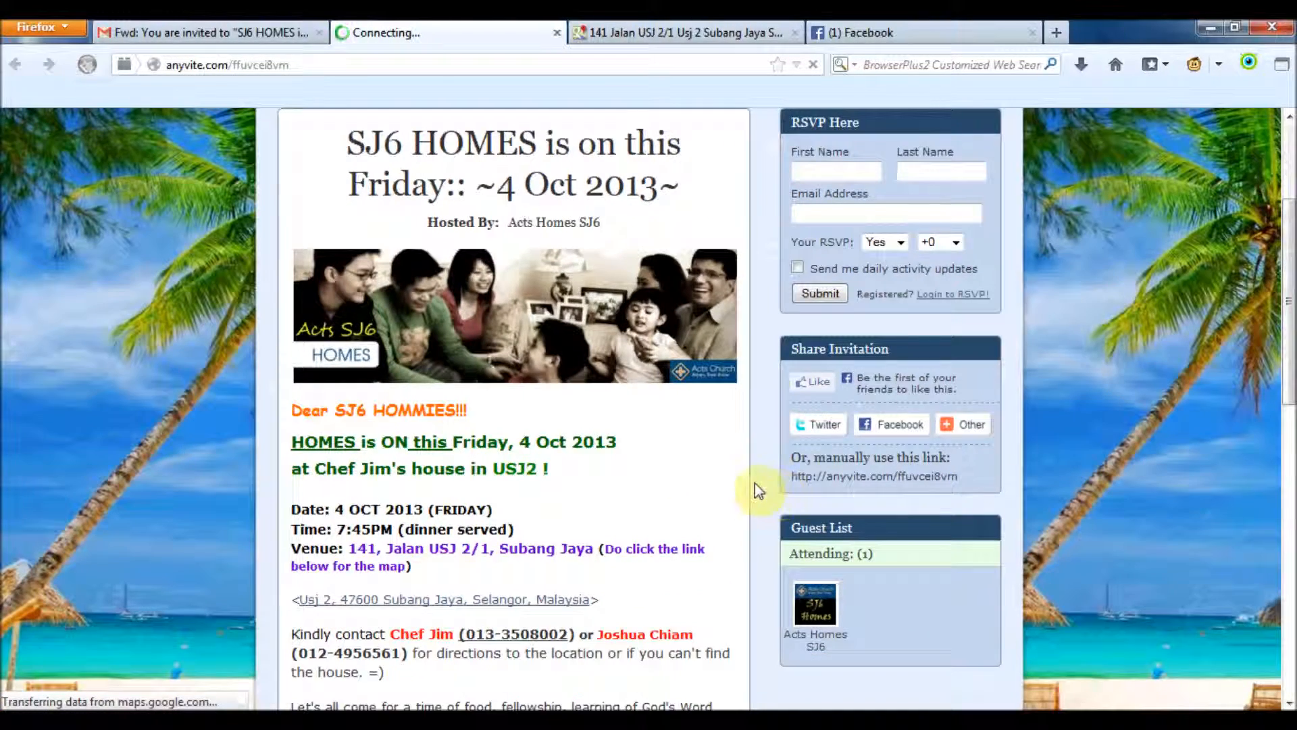
pyautogui.scroll(-4, 746, 486)
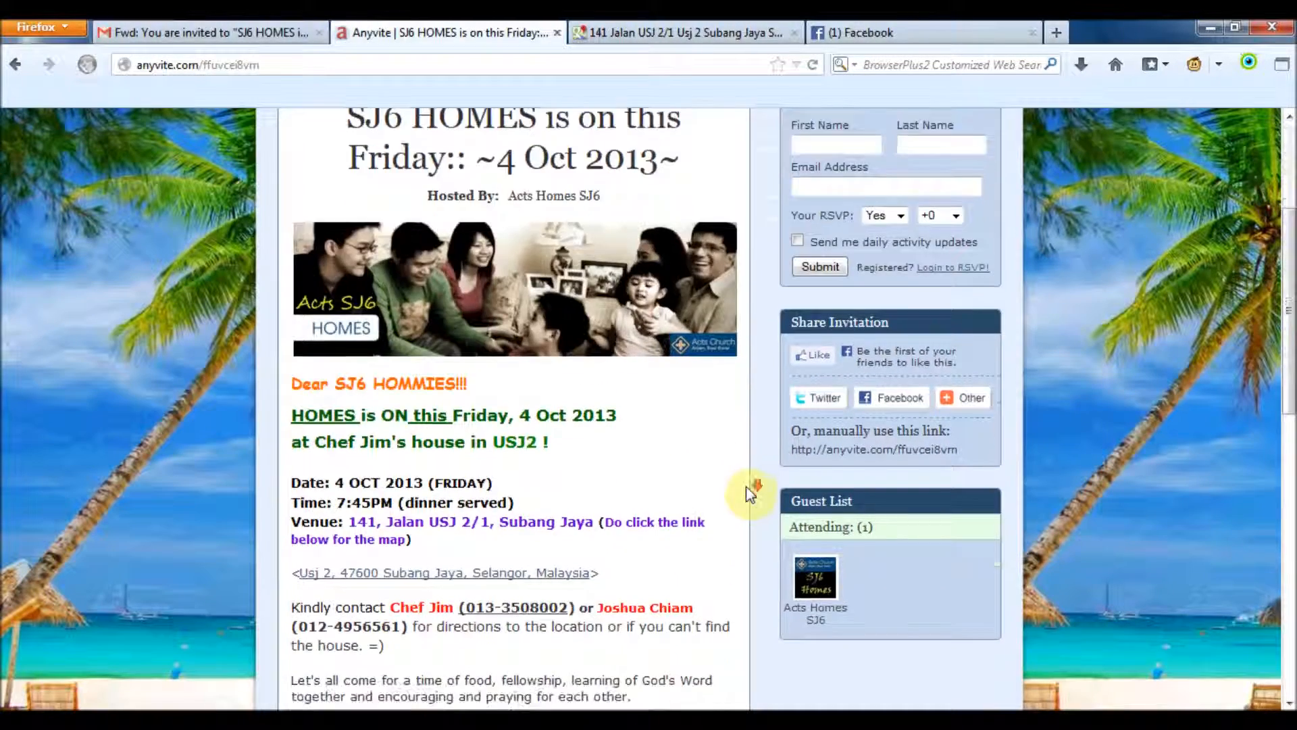
pyautogui.scroll(-2, 745, 486)
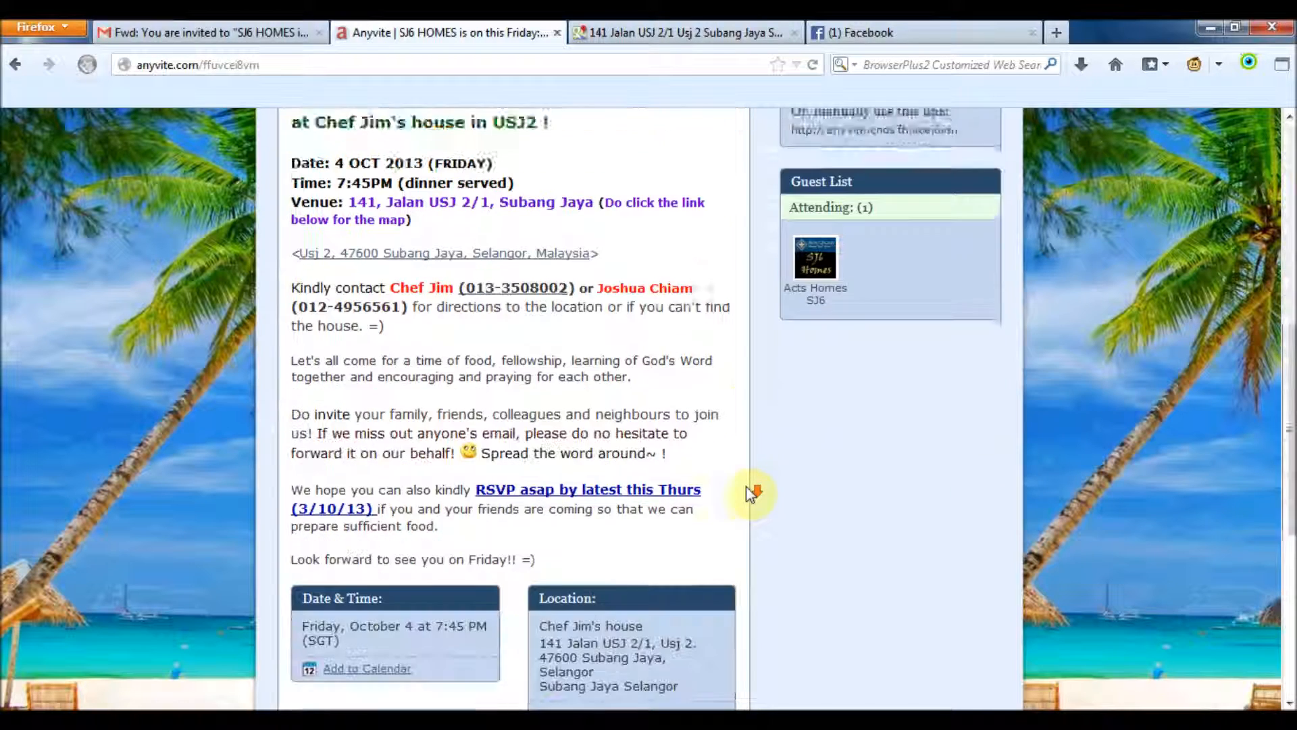
pyautogui.scroll(1, 746, 486)
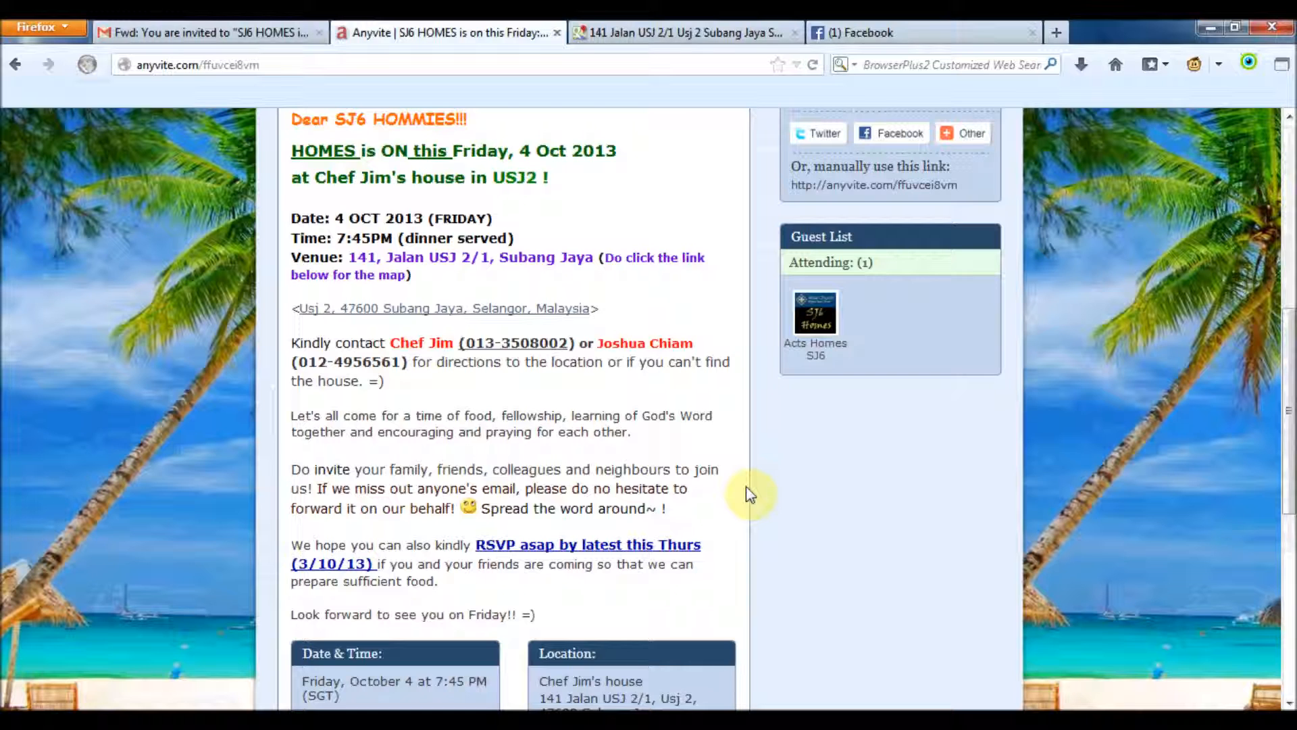
pyautogui.scroll(-3, 748, 494)
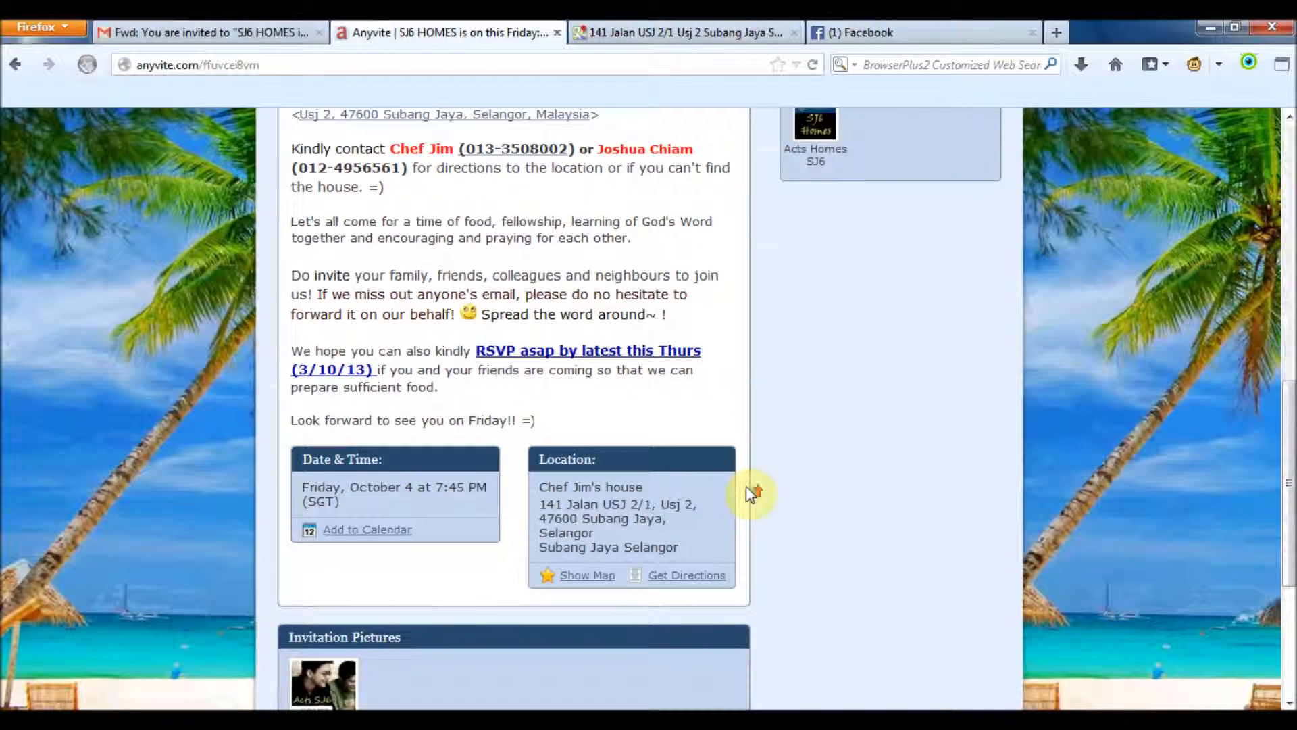
pyautogui.scroll(2, 746, 486)
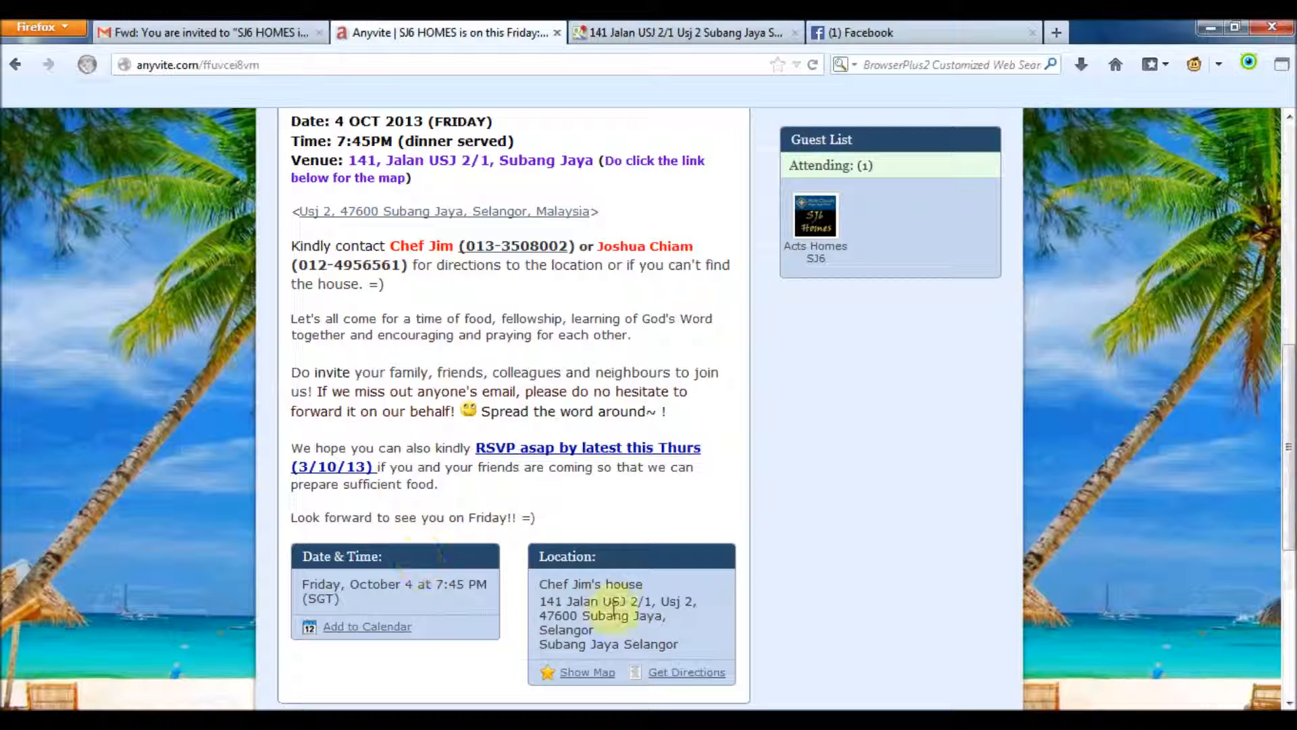
pyautogui.scroll(-4, 614, 605)
pyautogui.scroll(-2, 614, 608)
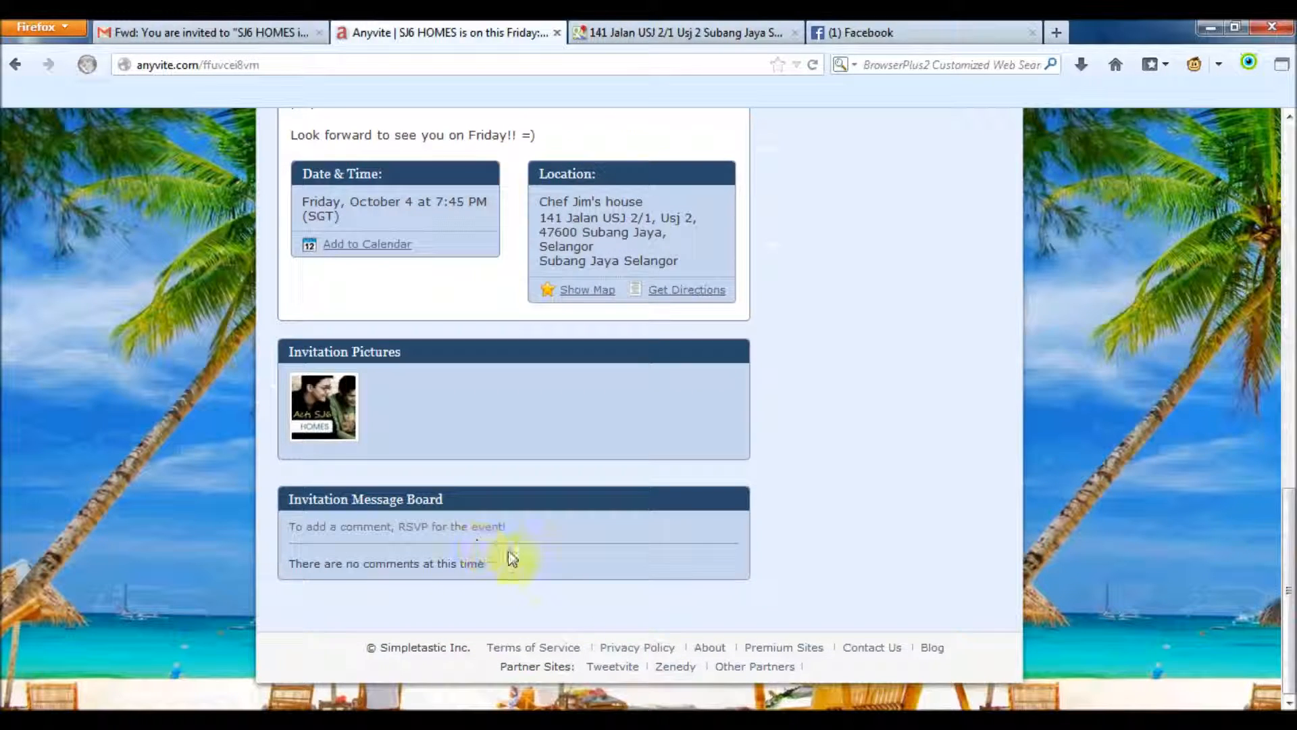
pyautogui.scroll(10, 679, 511)
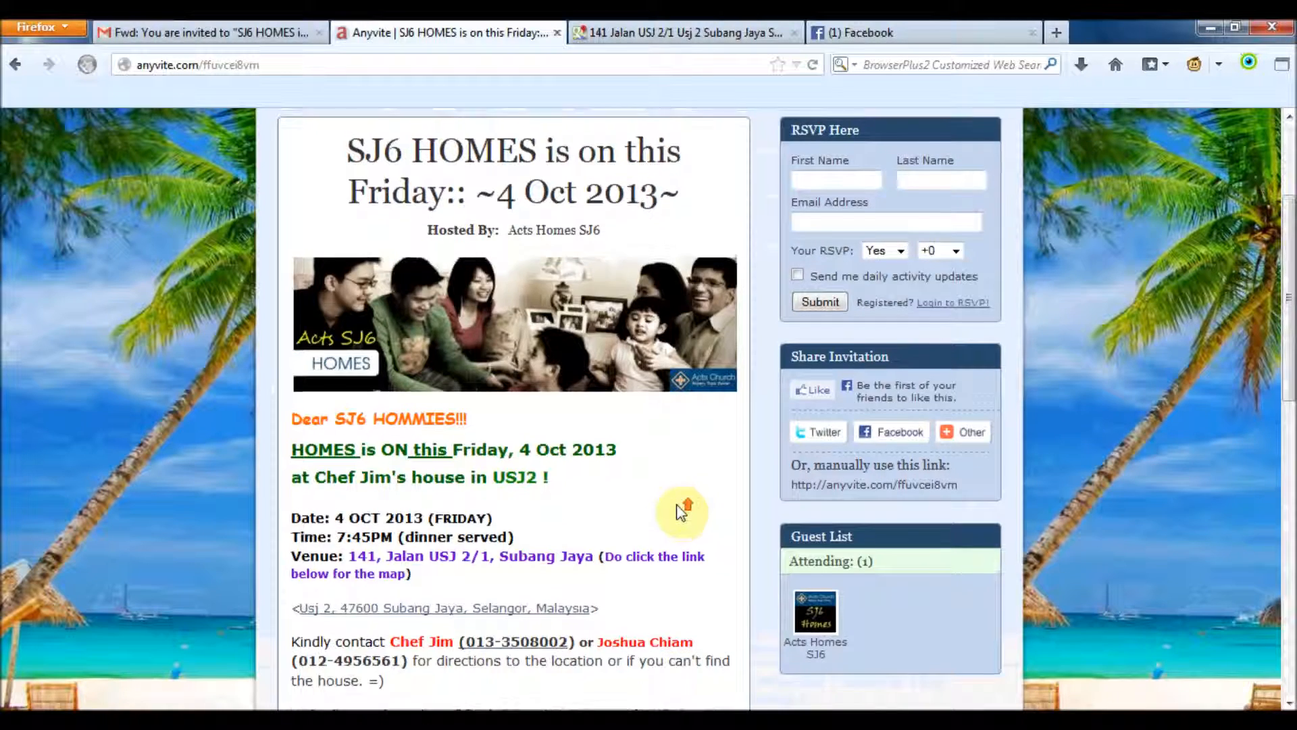
pyautogui.scroll(2, 681, 512)
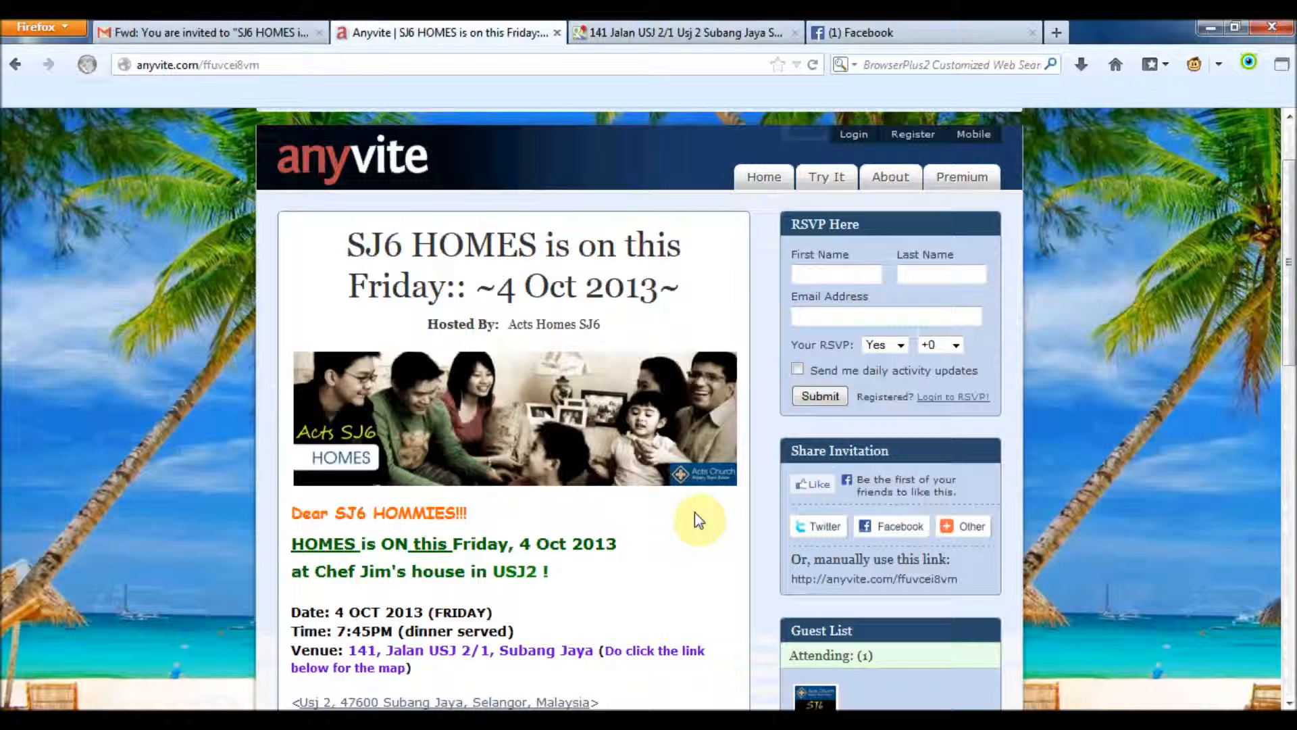
pyautogui.scroll(-2, 697, 519)
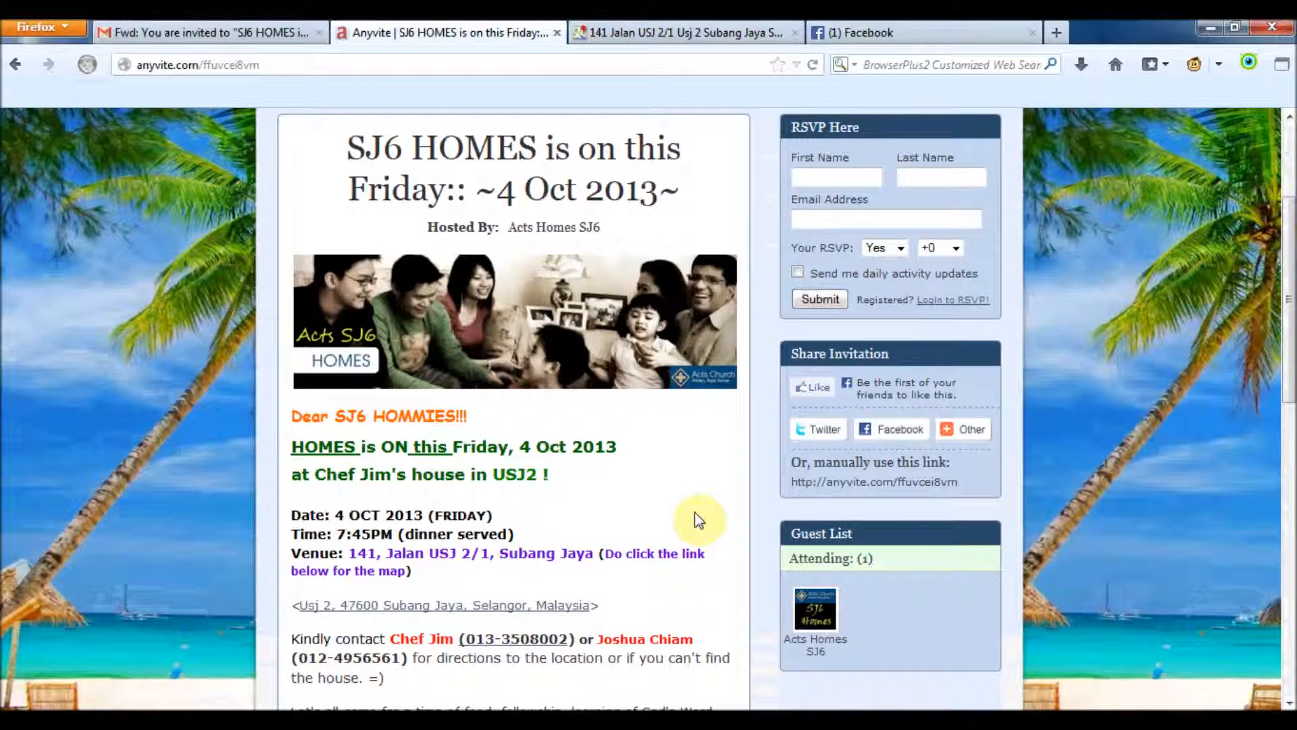
pyautogui.scroll(2, 699, 519)
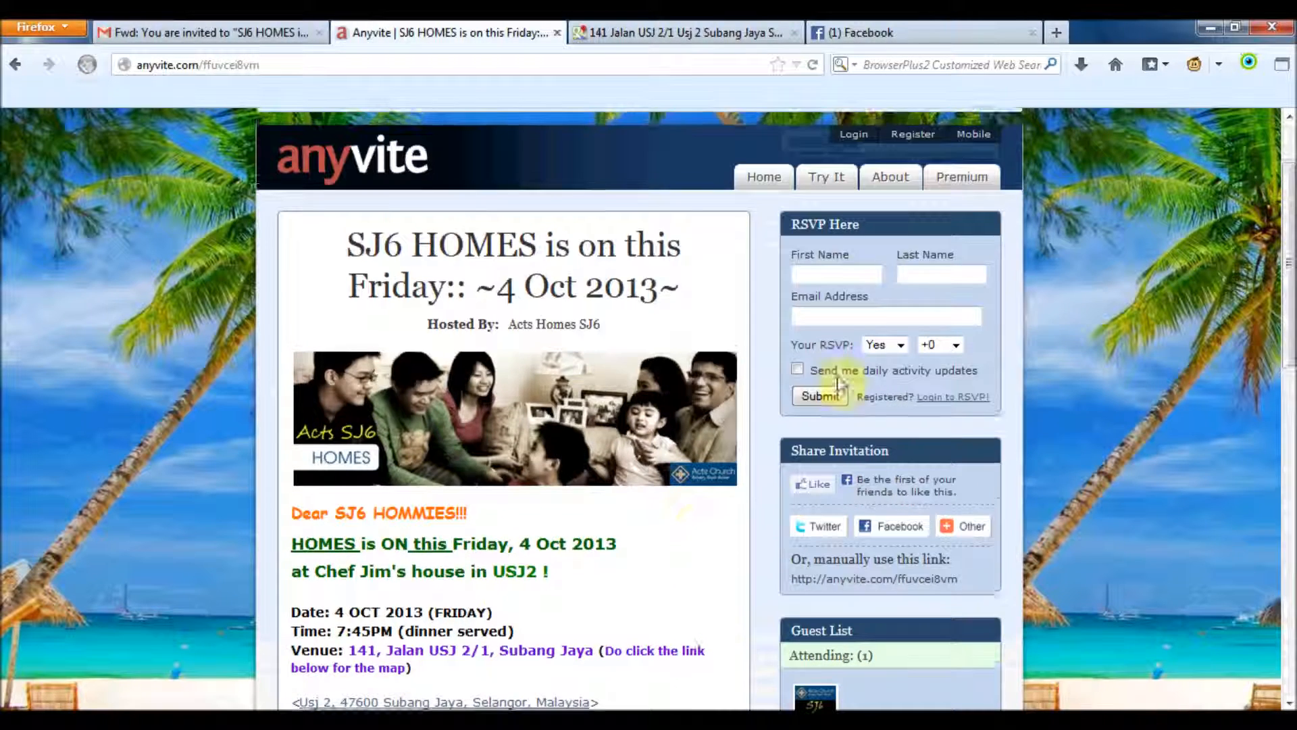
pyautogui.click(849, 270)
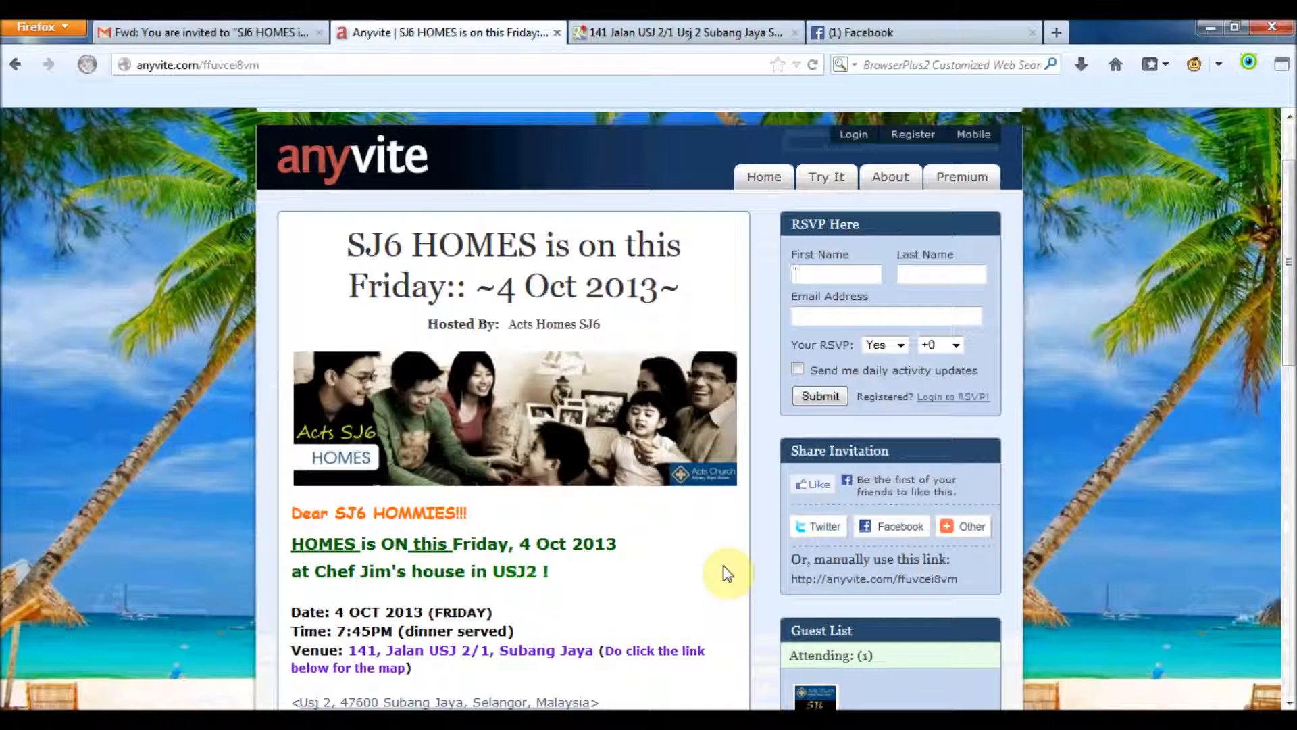
# Fill in the guest's first name, last name and e-mail address in the RSVP form
pyautogui.press('Tab')
pyautogui.press('Tab')
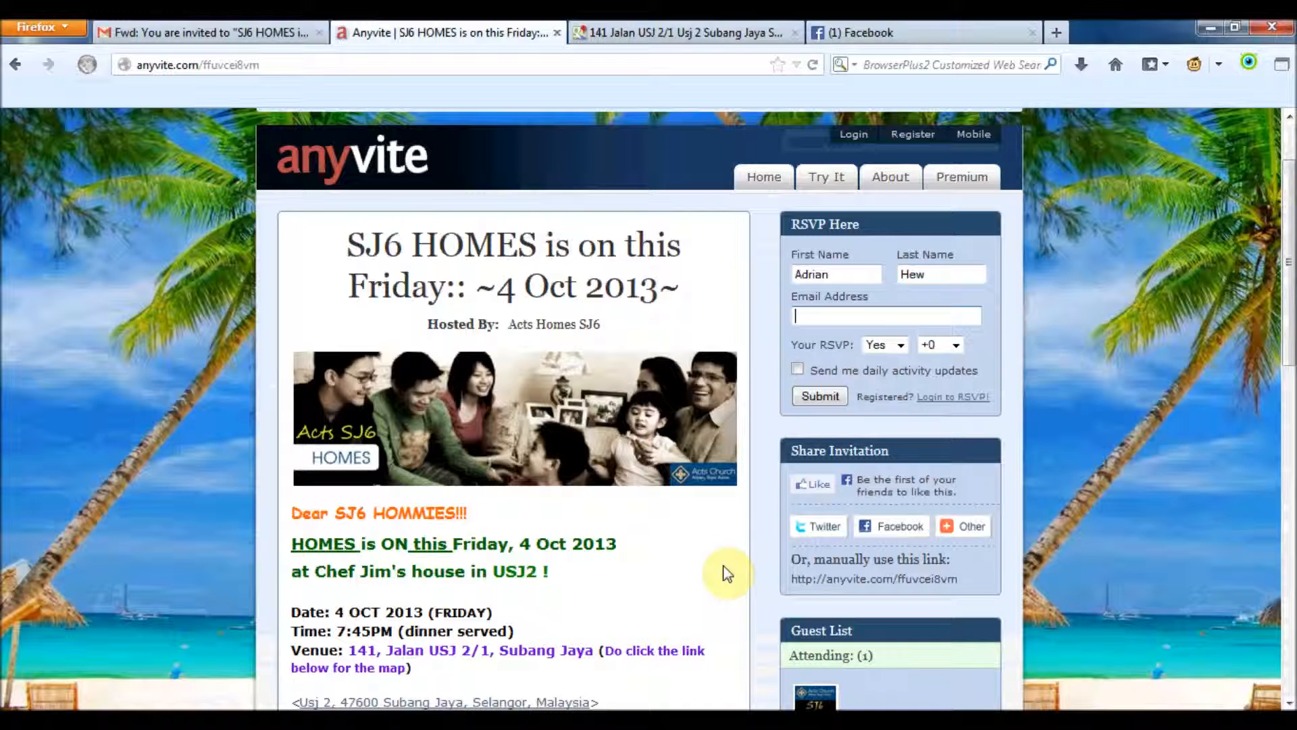
pyautogui.write('ad')
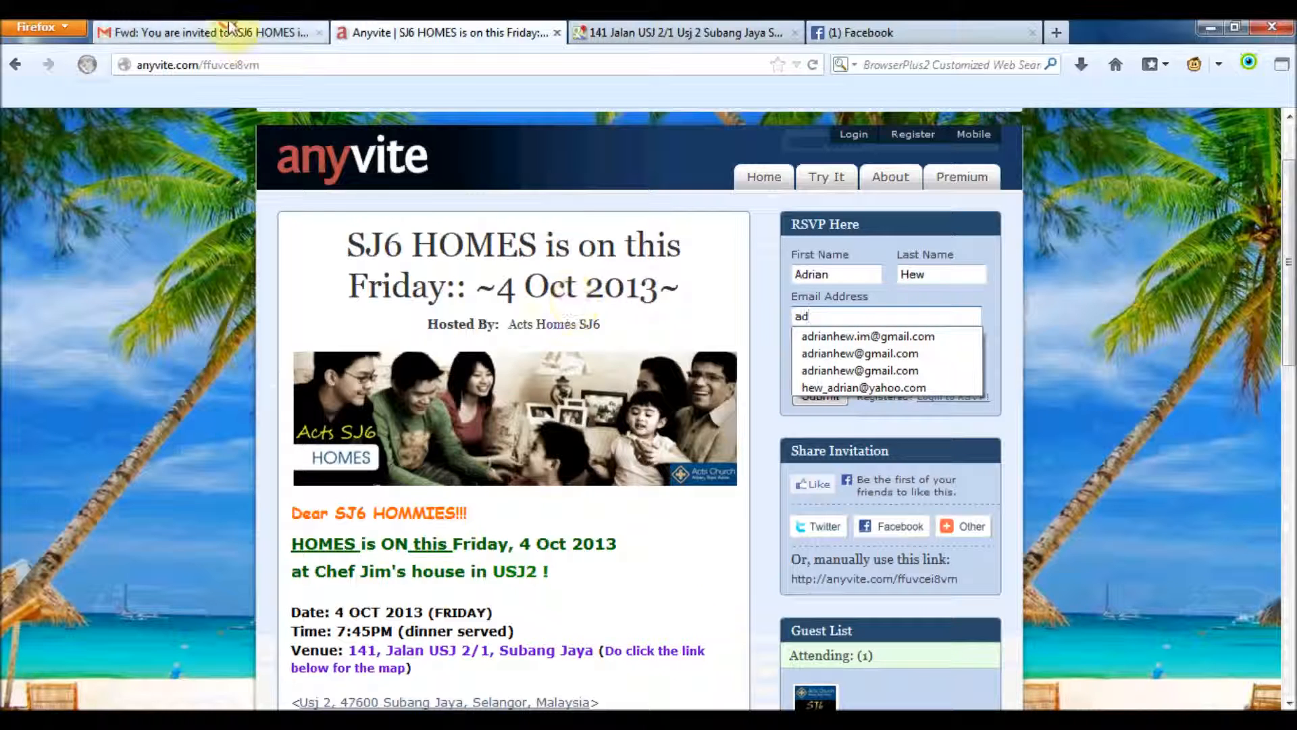
pyautogui.click(284, 33)
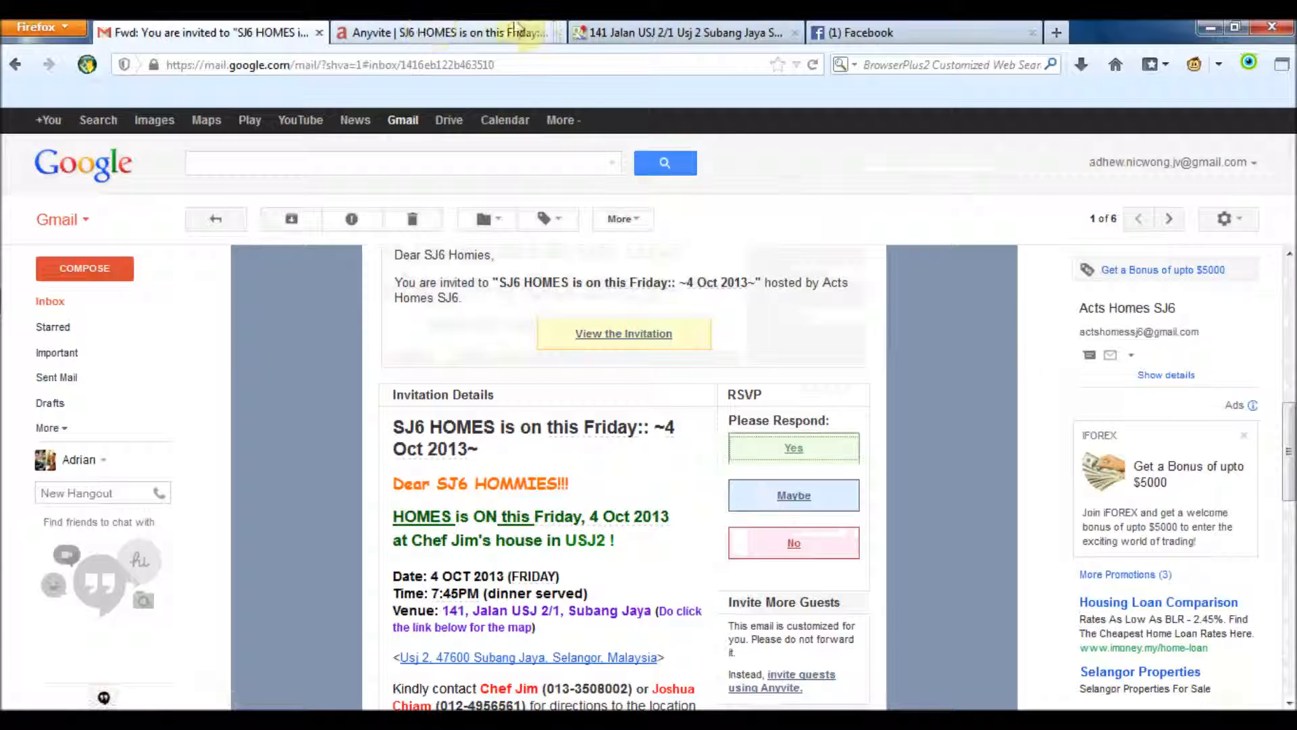
pyautogui.click(438, 33)
pyautogui.click(827, 312)
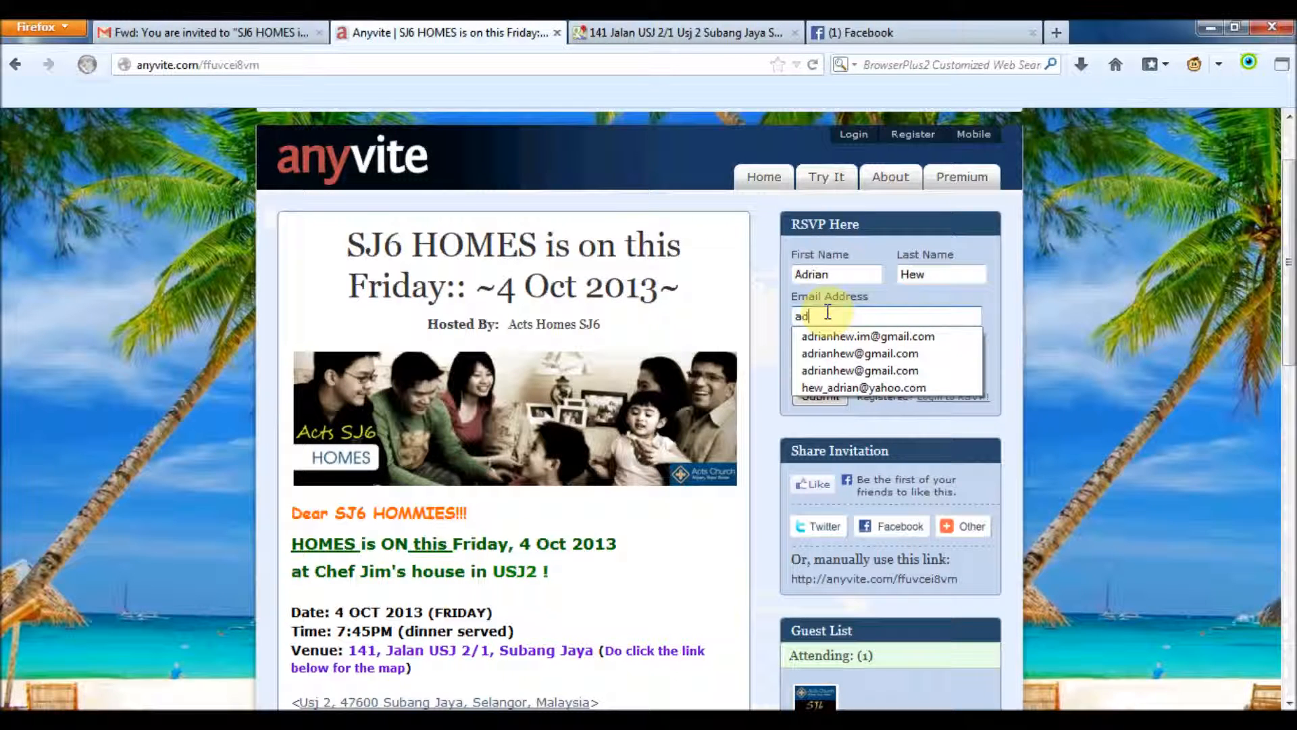
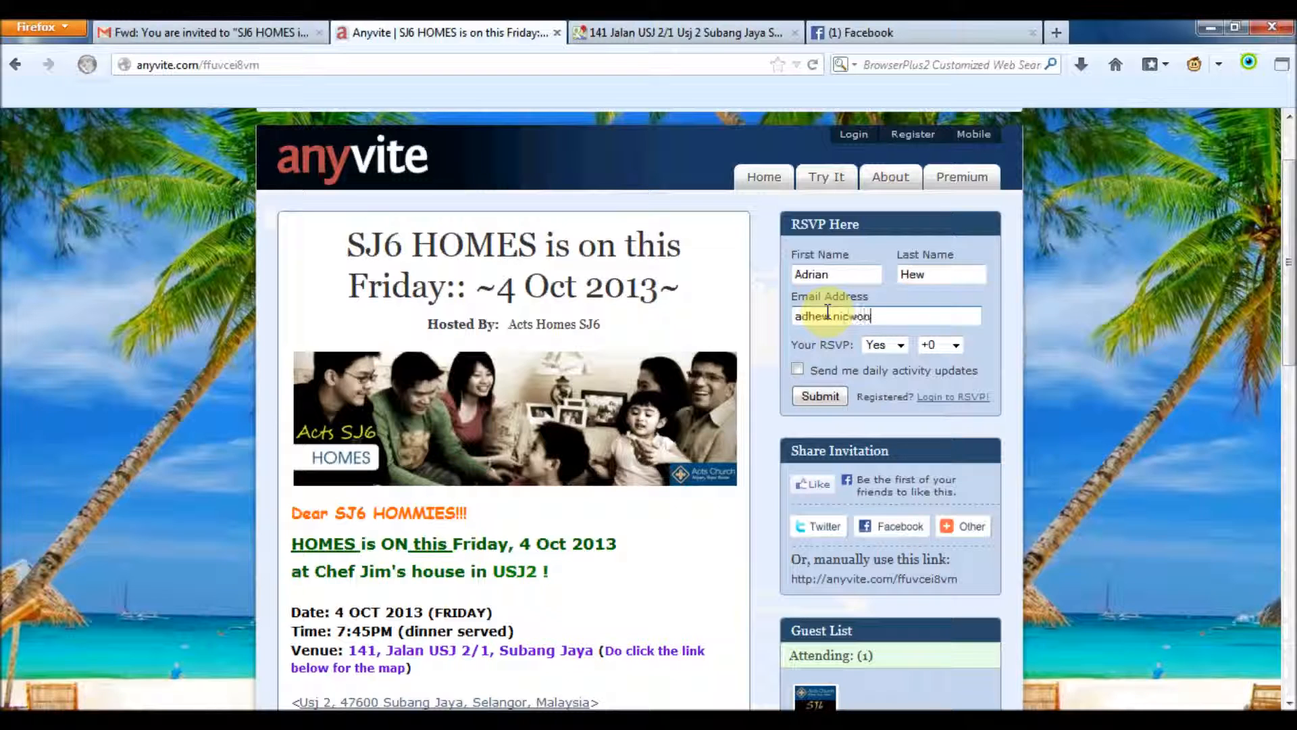
pyautogui.click(291, 32)
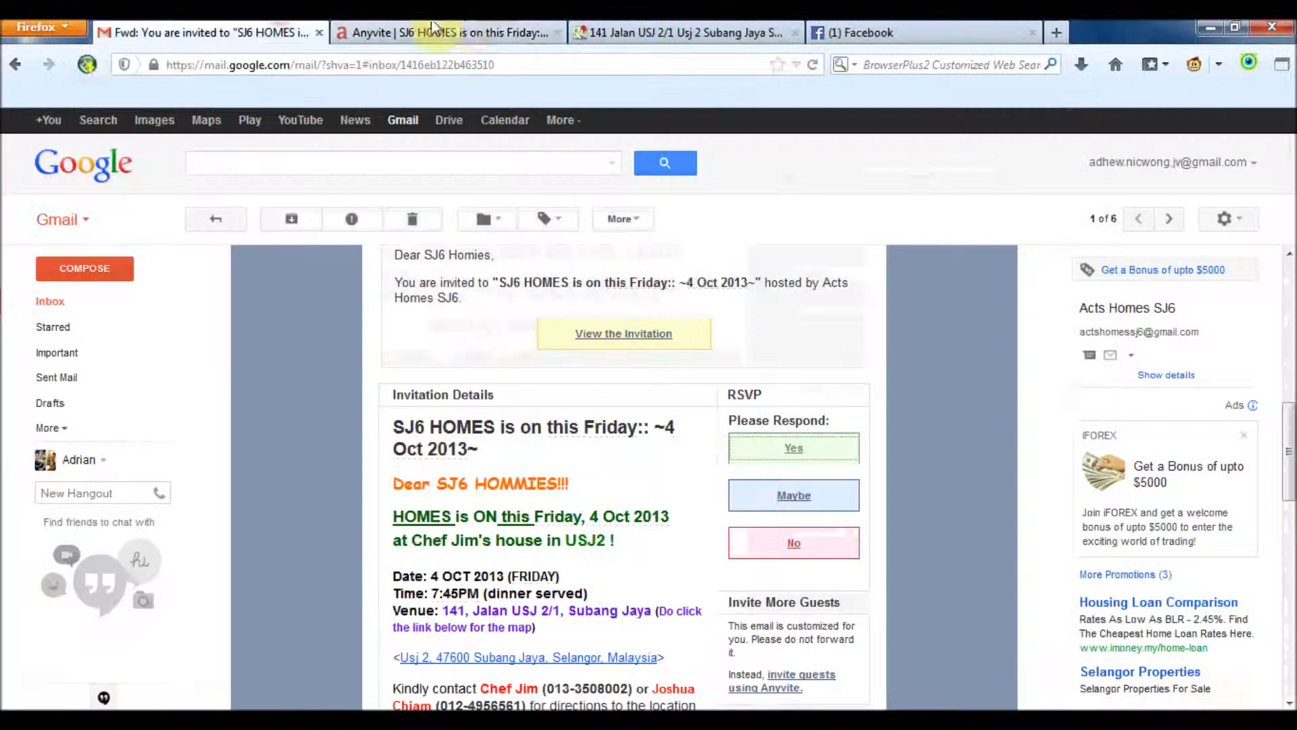
pyautogui.click(466, 30)
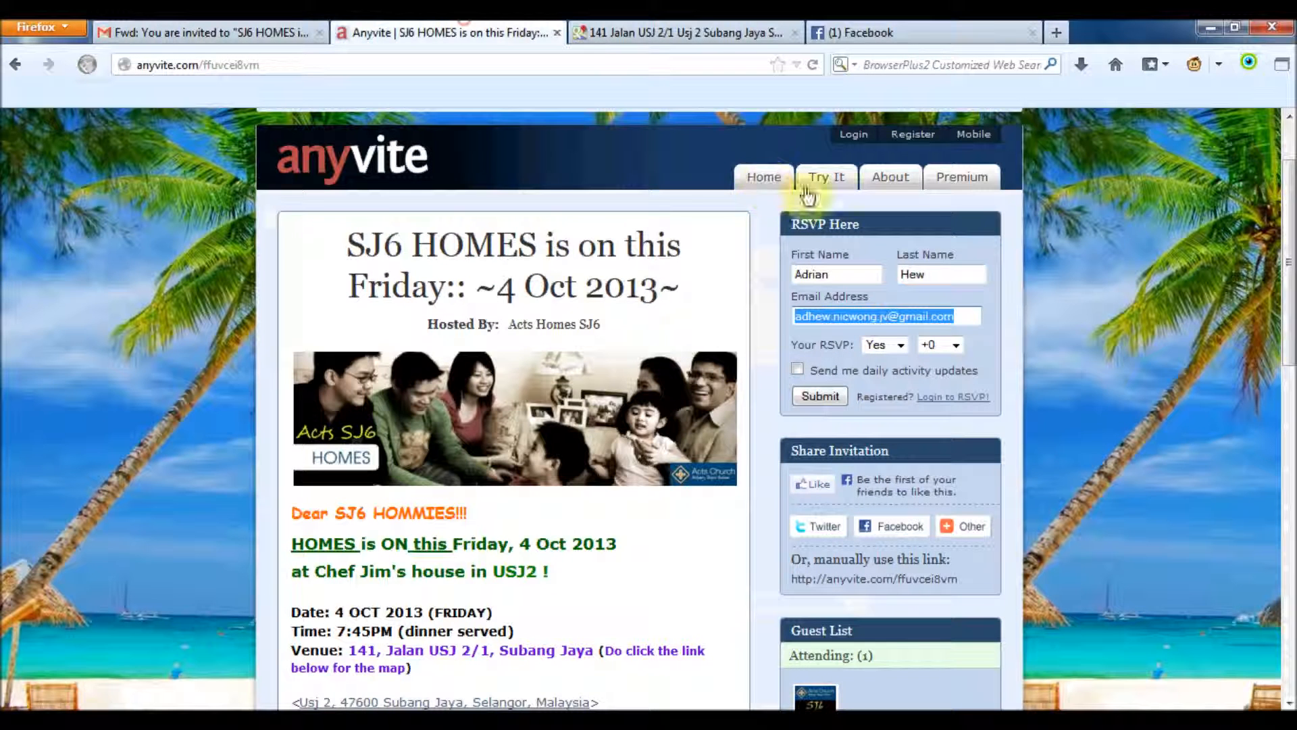
# Keep the RSVP as Yes with +0 extra guests and submit it
pyautogui.click(904, 346)
pyautogui.click(909, 360)
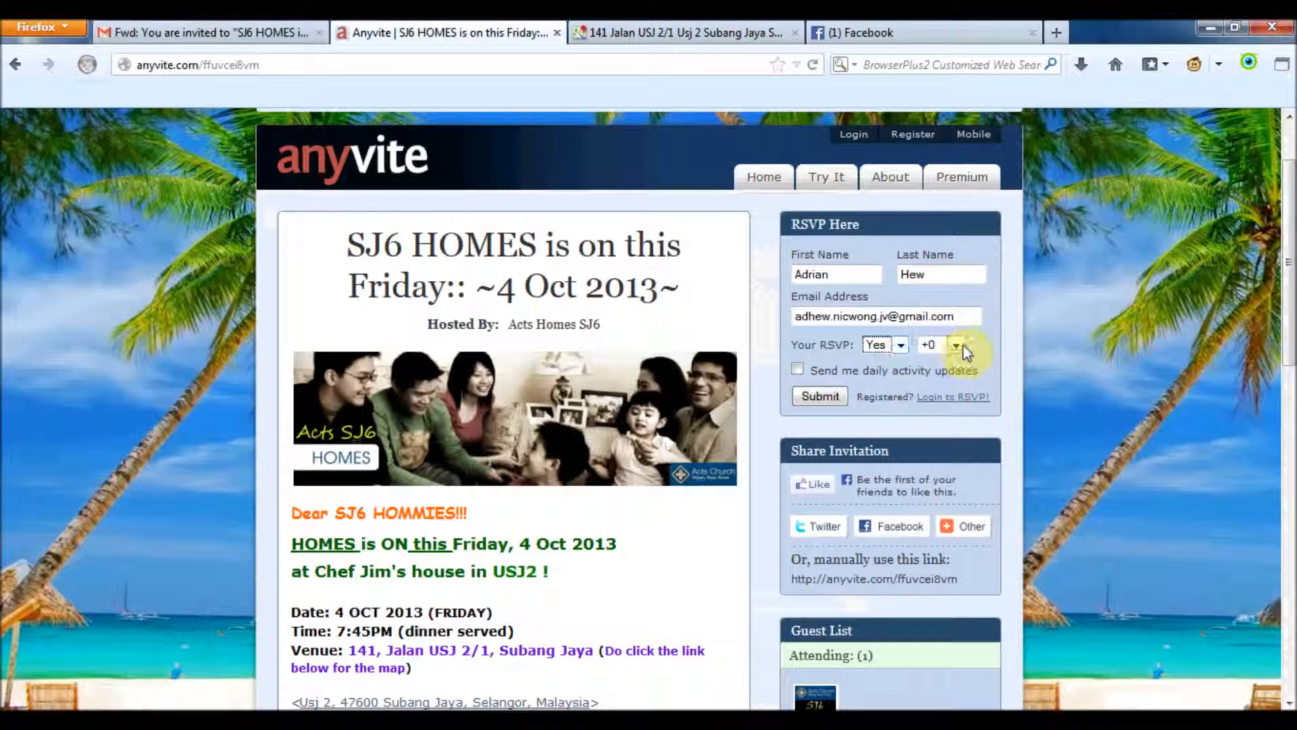
pyautogui.click(957, 346)
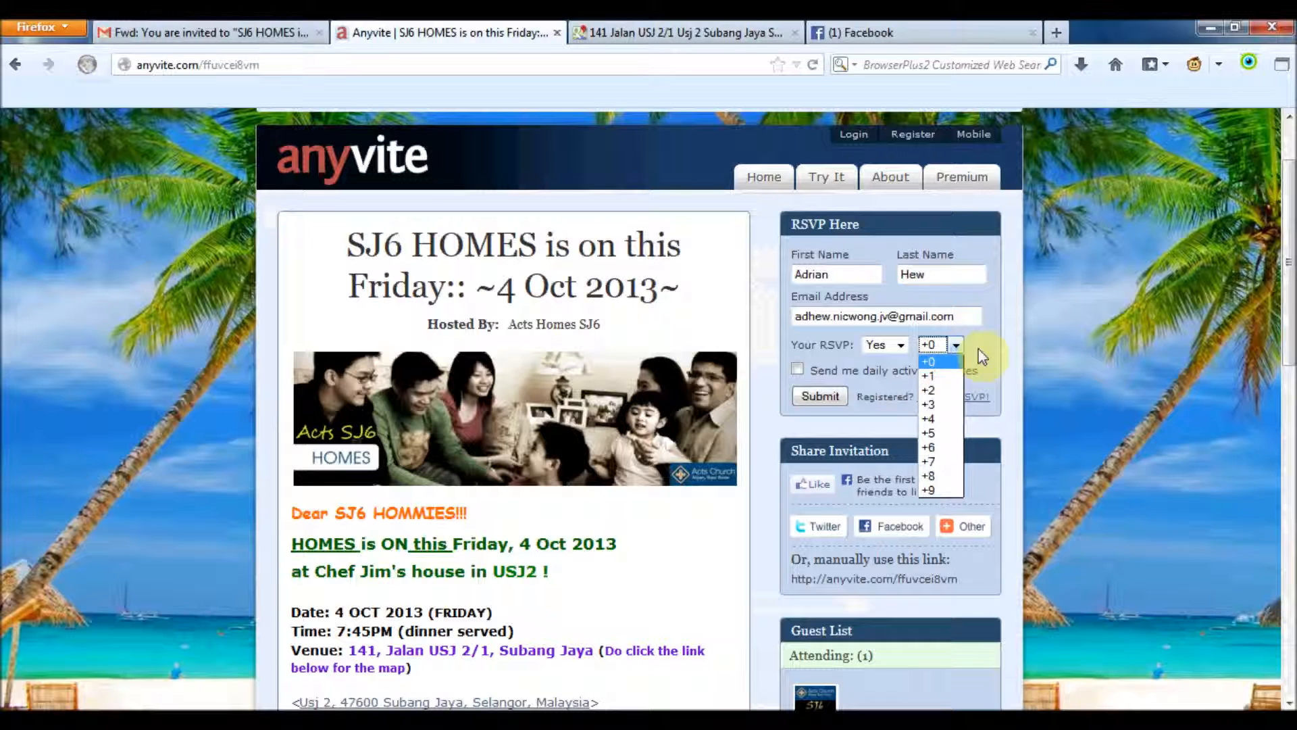
pyautogui.click(977, 347)
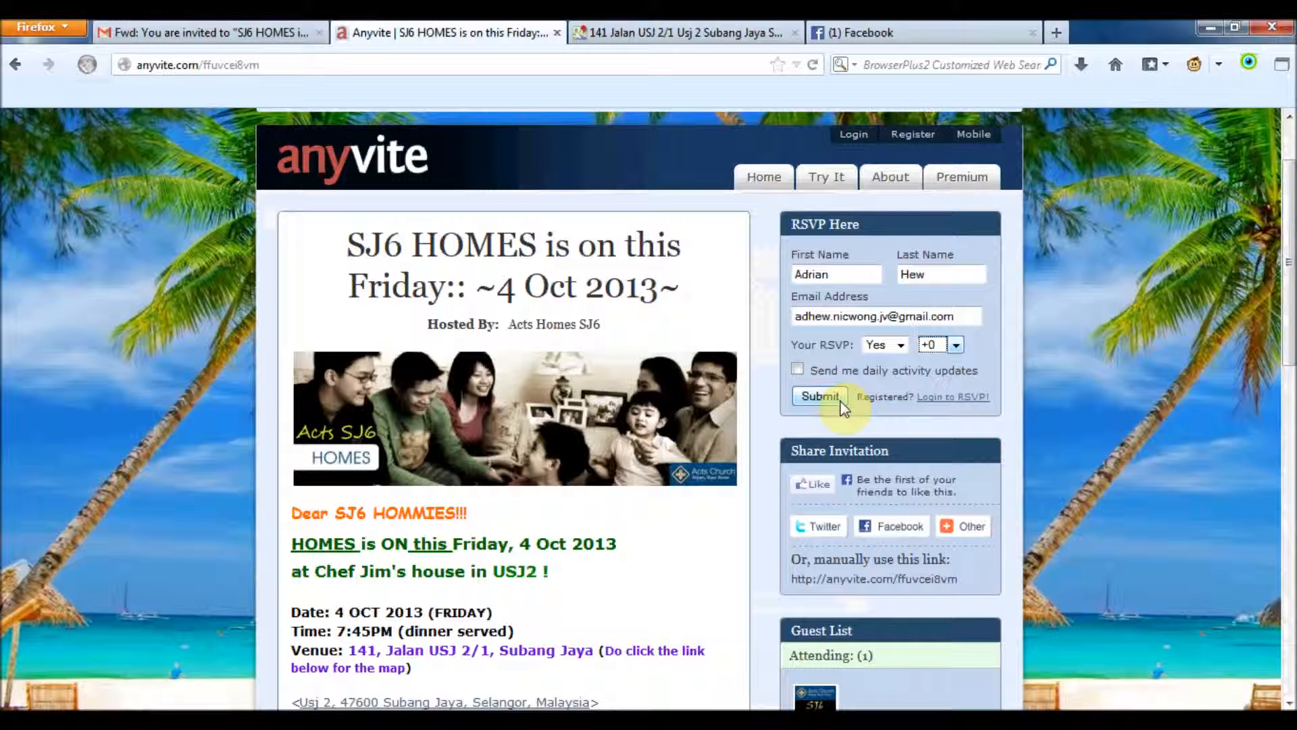
pyautogui.click(841, 402)
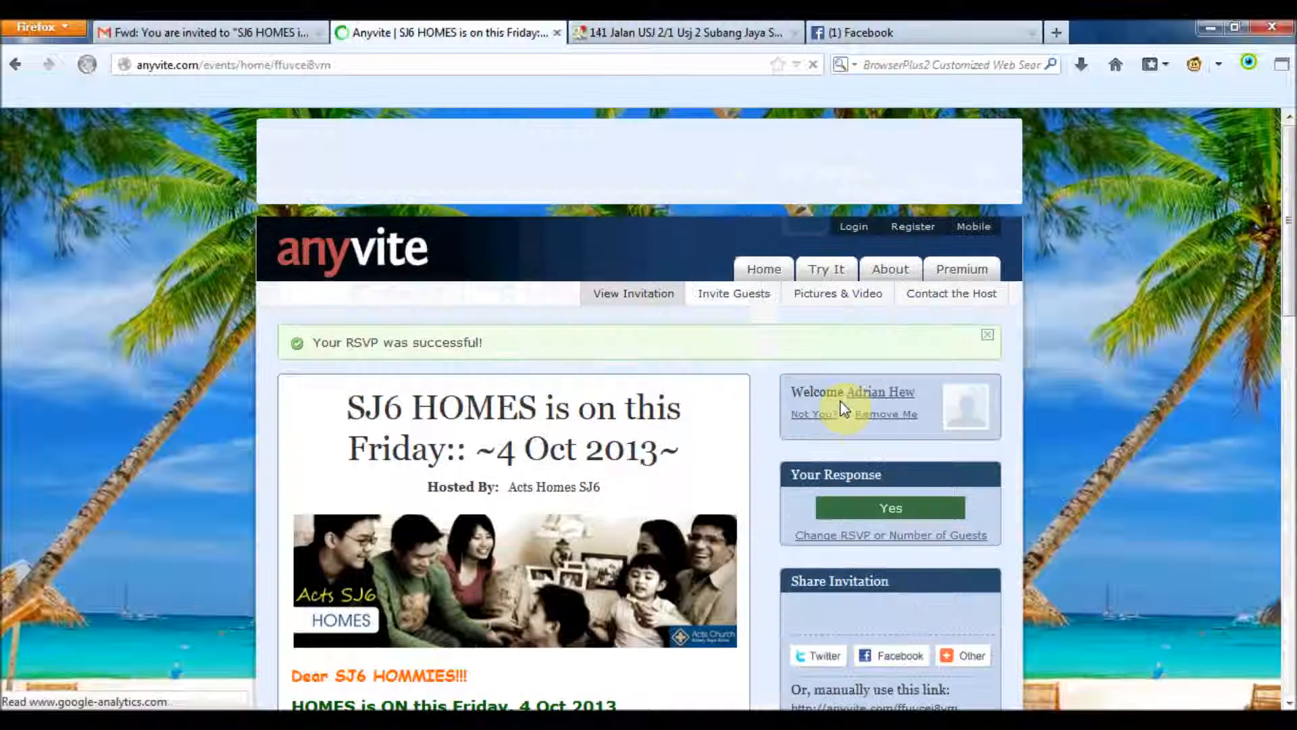
# Reload the confirmation page and verify the response reads Yes with Attending (2)
pyautogui.scroll(-3, 781, 432)
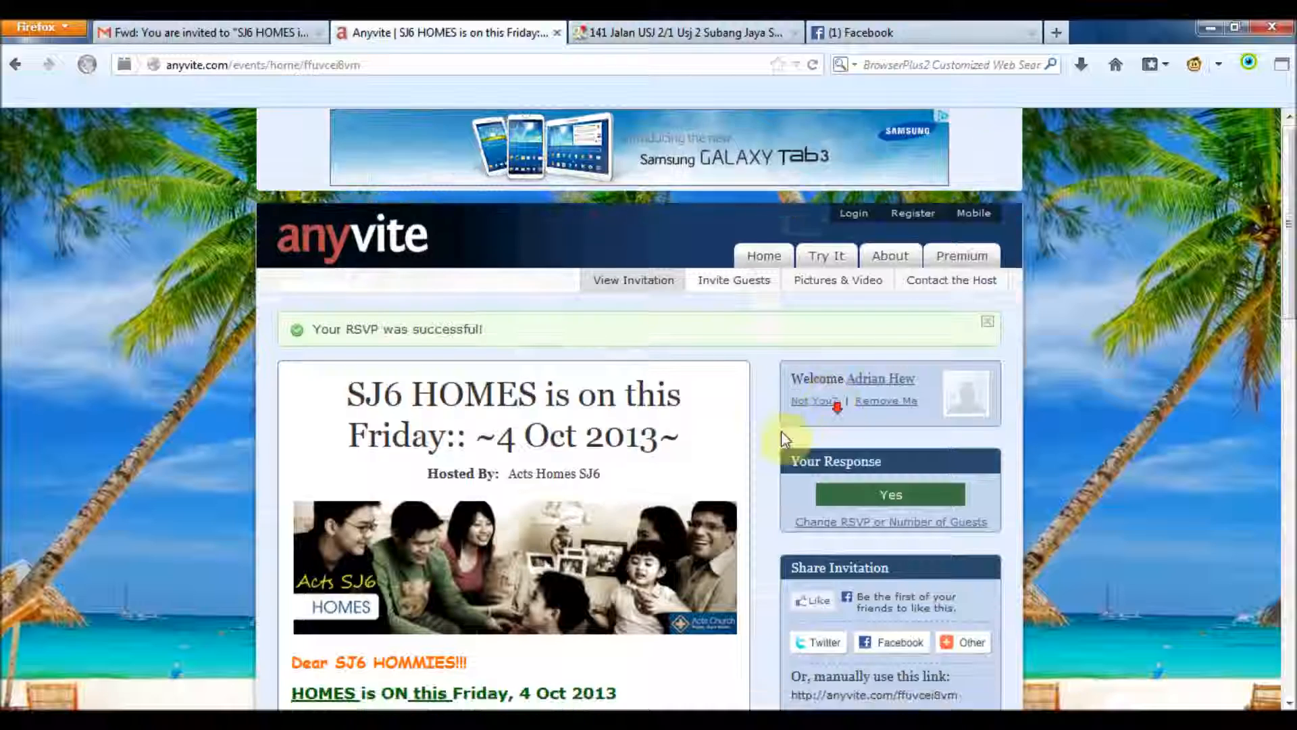
pyautogui.scroll(2, 781, 435)
pyautogui.press('F5')
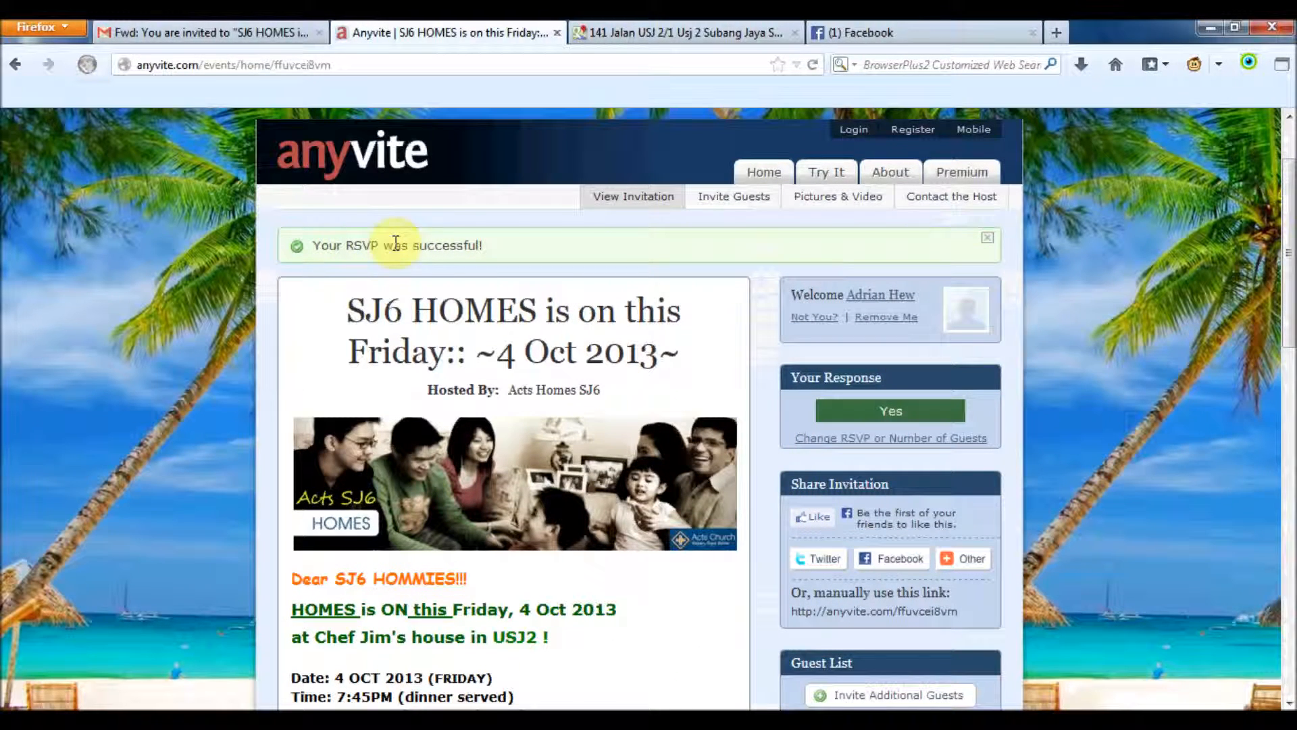
pyautogui.scroll(-3, 595, 274)
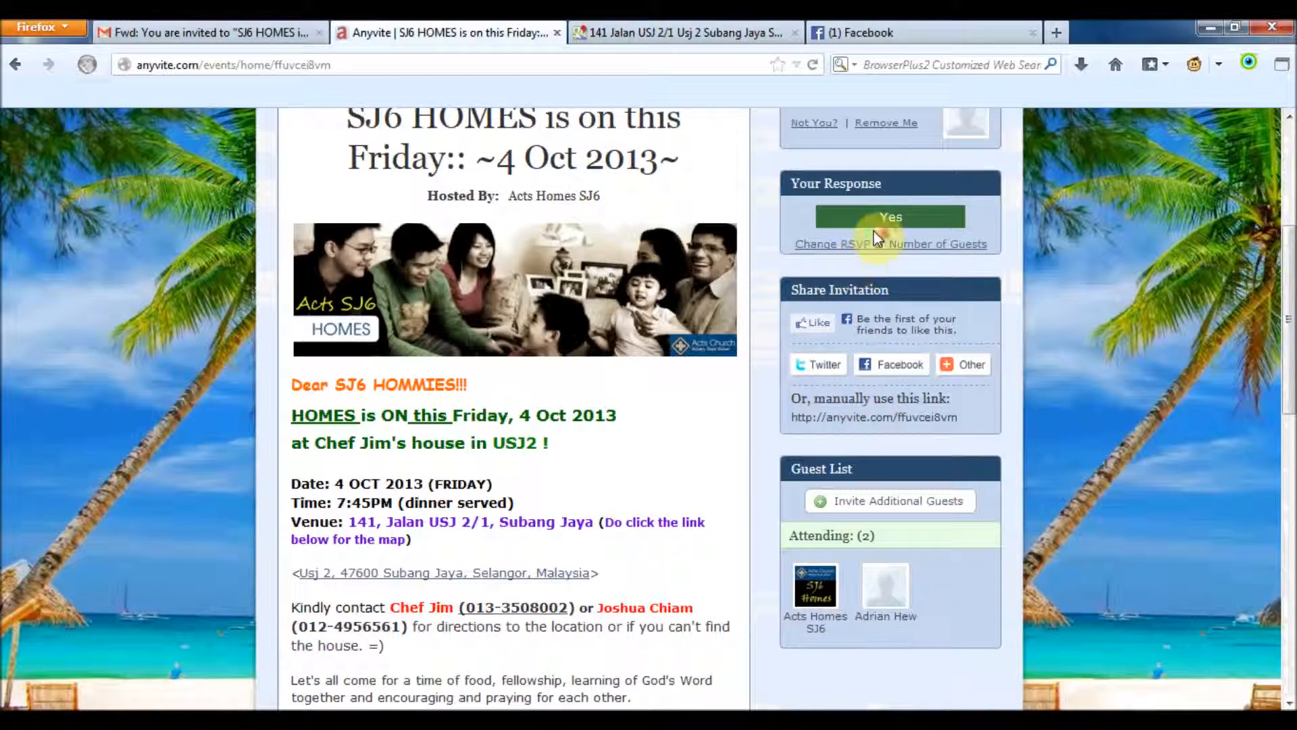
pyautogui.scroll(2, 878, 257)
pyautogui.scroll(-3, 895, 331)
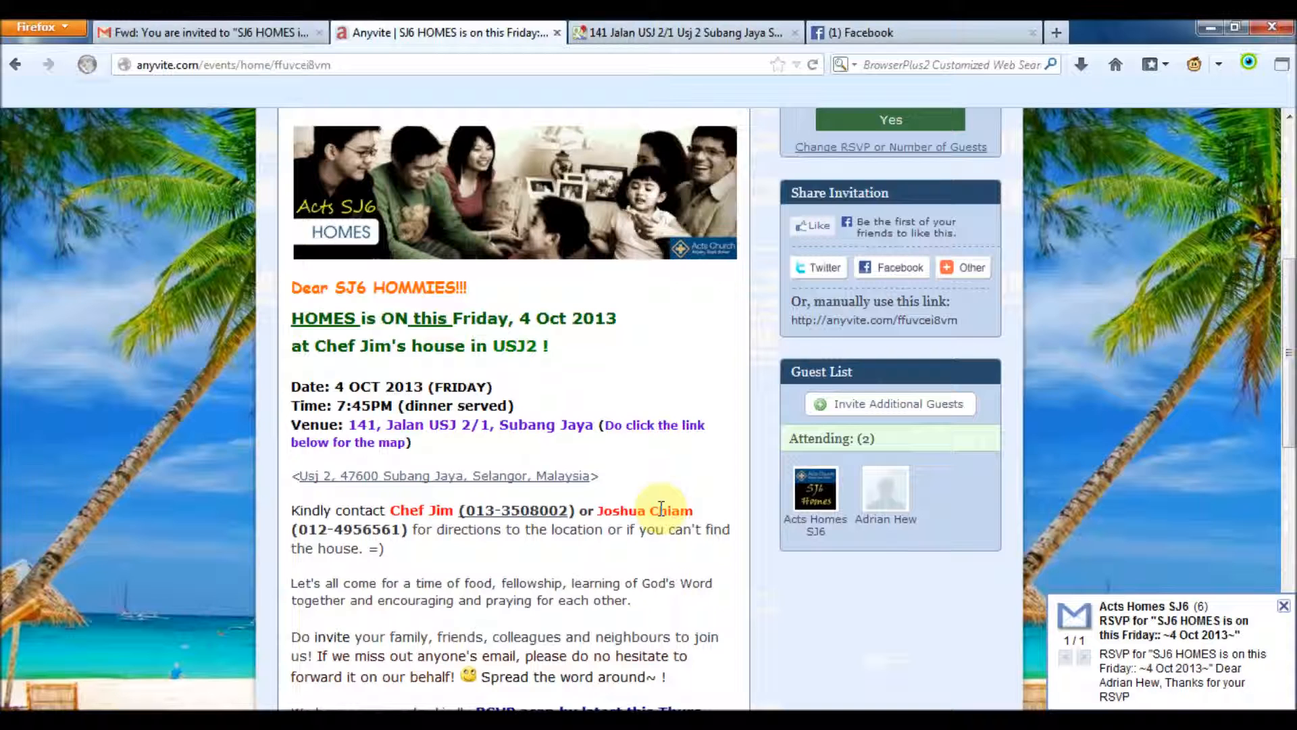
# Open the new SJ6 HOMES RSVP confirmation email in Gmail and read the Yes response
pyautogui.click(203, 32)
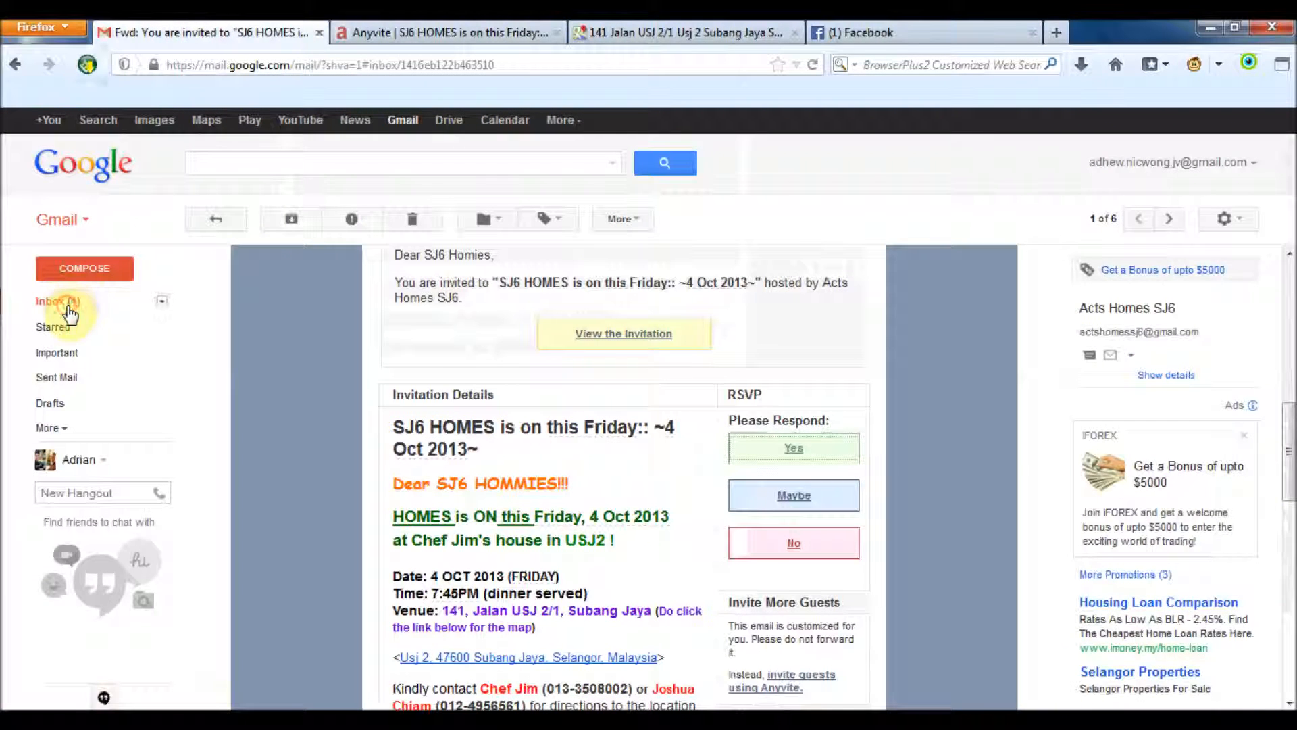
pyautogui.click(61, 300)
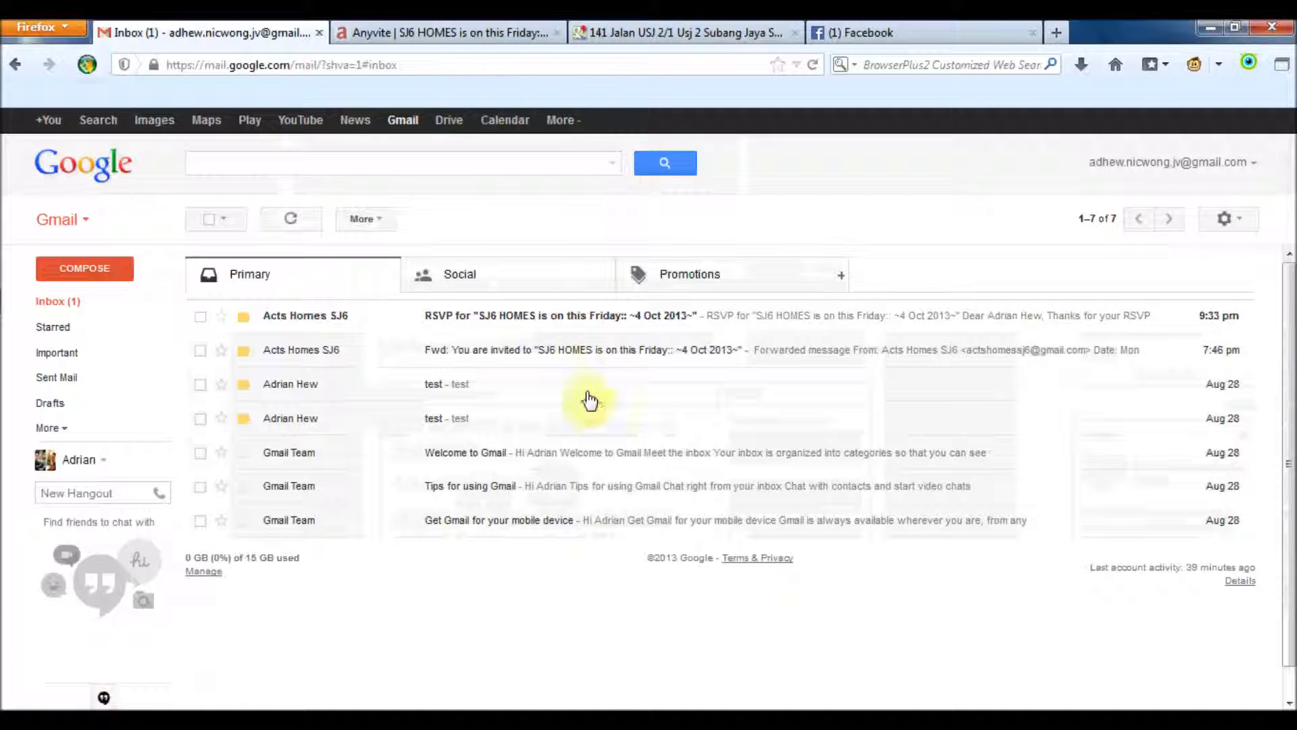
pyautogui.click(628, 324)
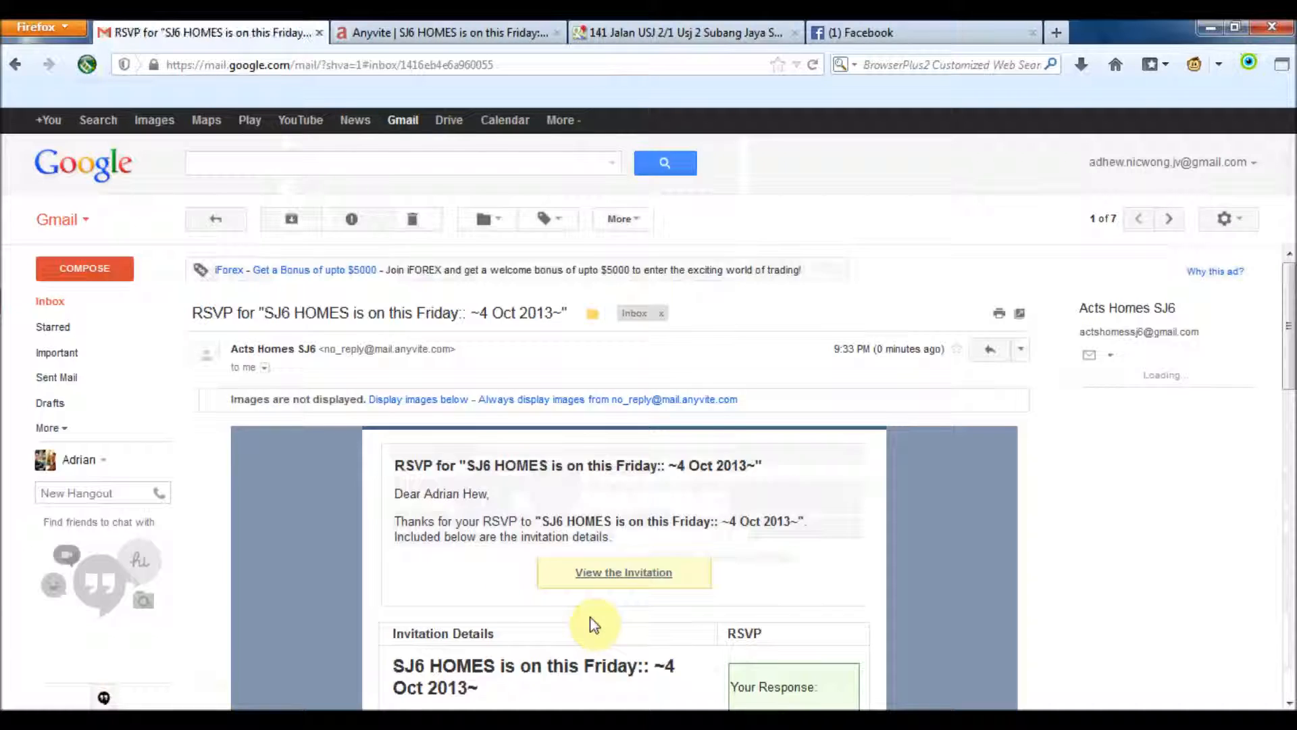
pyautogui.scroll(-2, 597, 559)
pyautogui.scroll(-2, 597, 560)
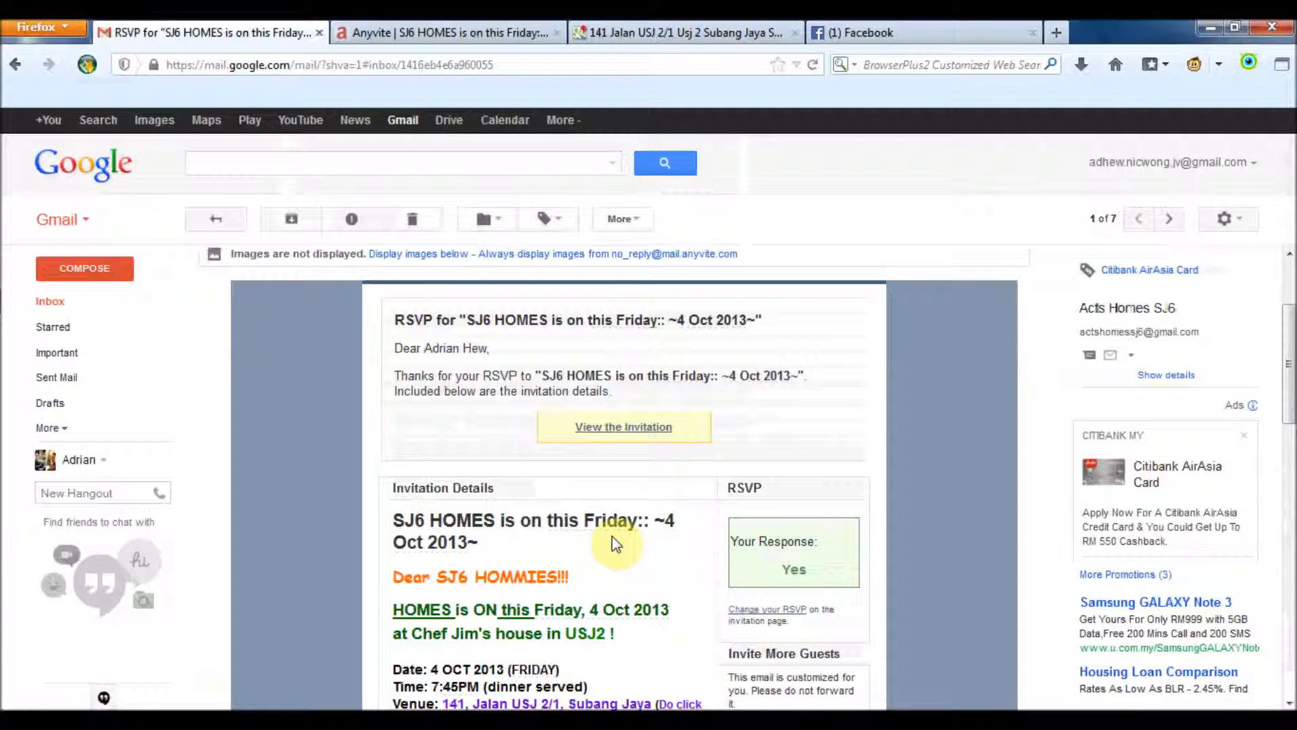
pyautogui.scroll(-1, 683, 508)
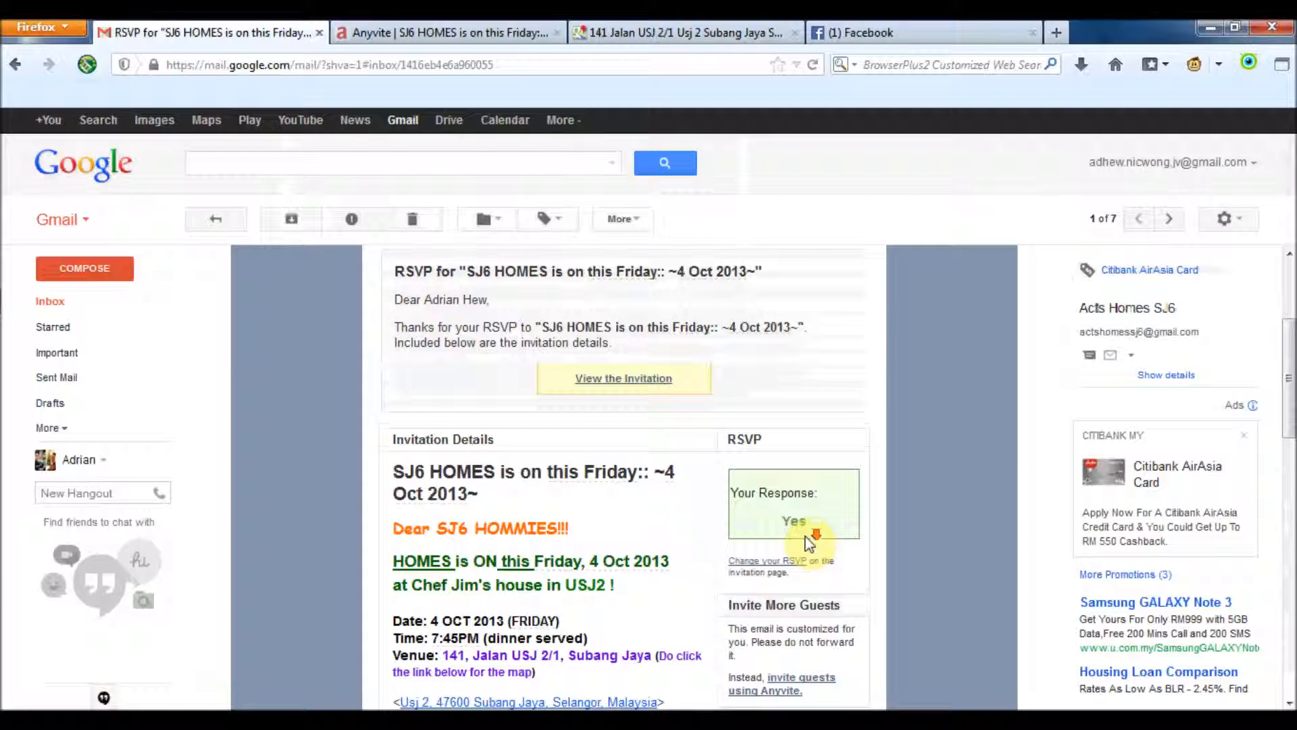
pyautogui.scroll(-3, 809, 540)
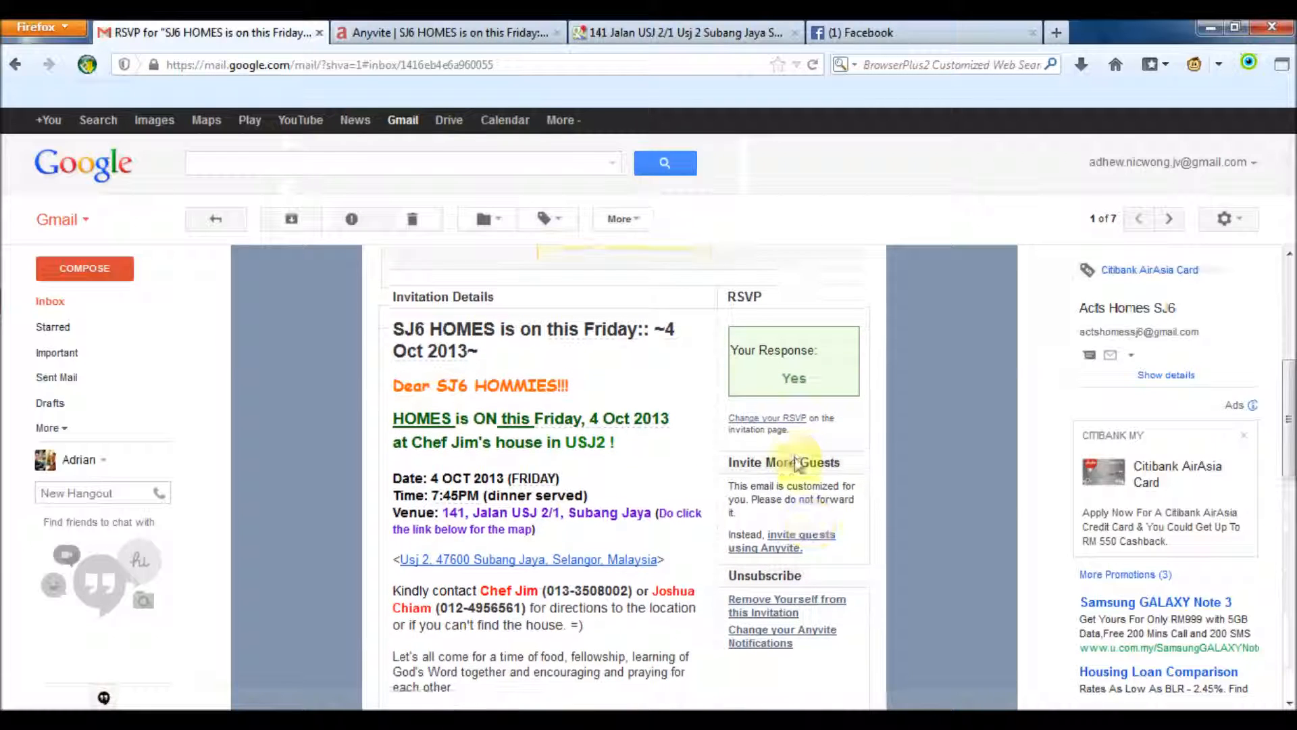
pyautogui.scroll(-1, 655, 583)
pyautogui.scroll(5, 656, 582)
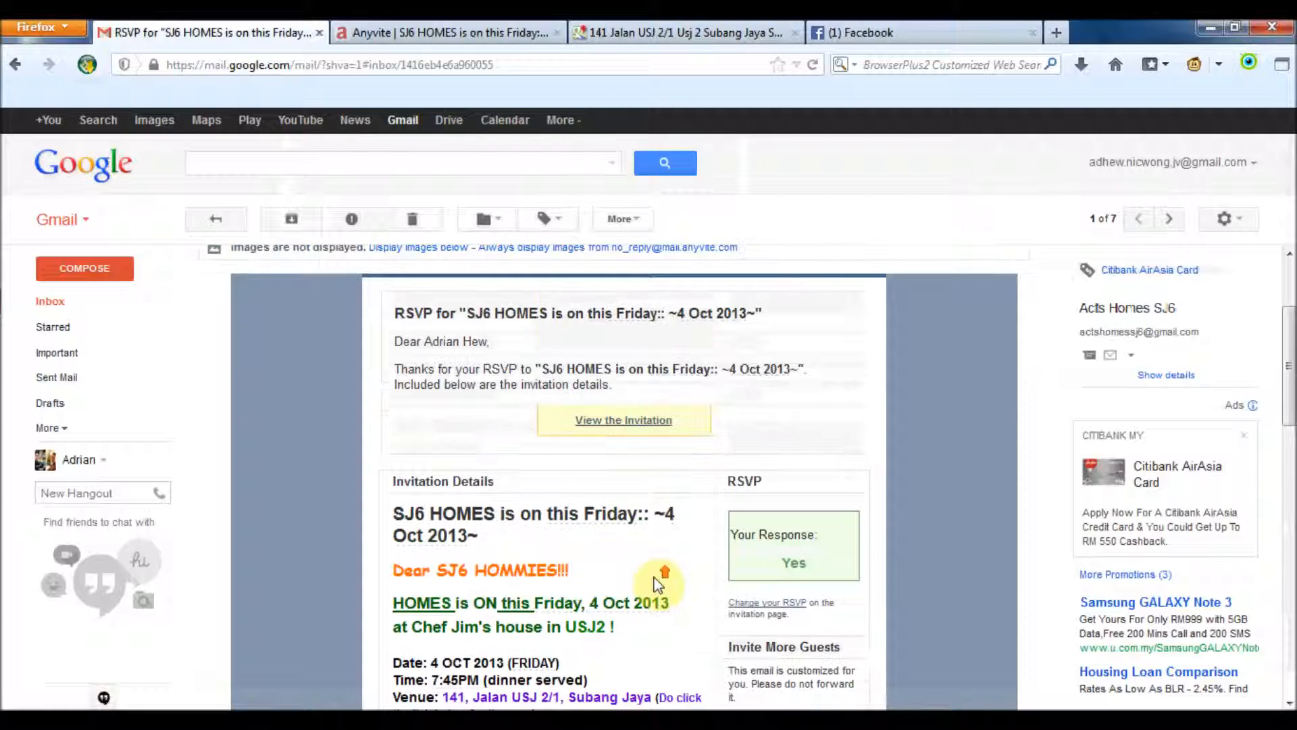
# Reopen the invitation from the confirmation email, close the duplicate tab, and review Yes / Attending (2)
pyautogui.click(647, 426)
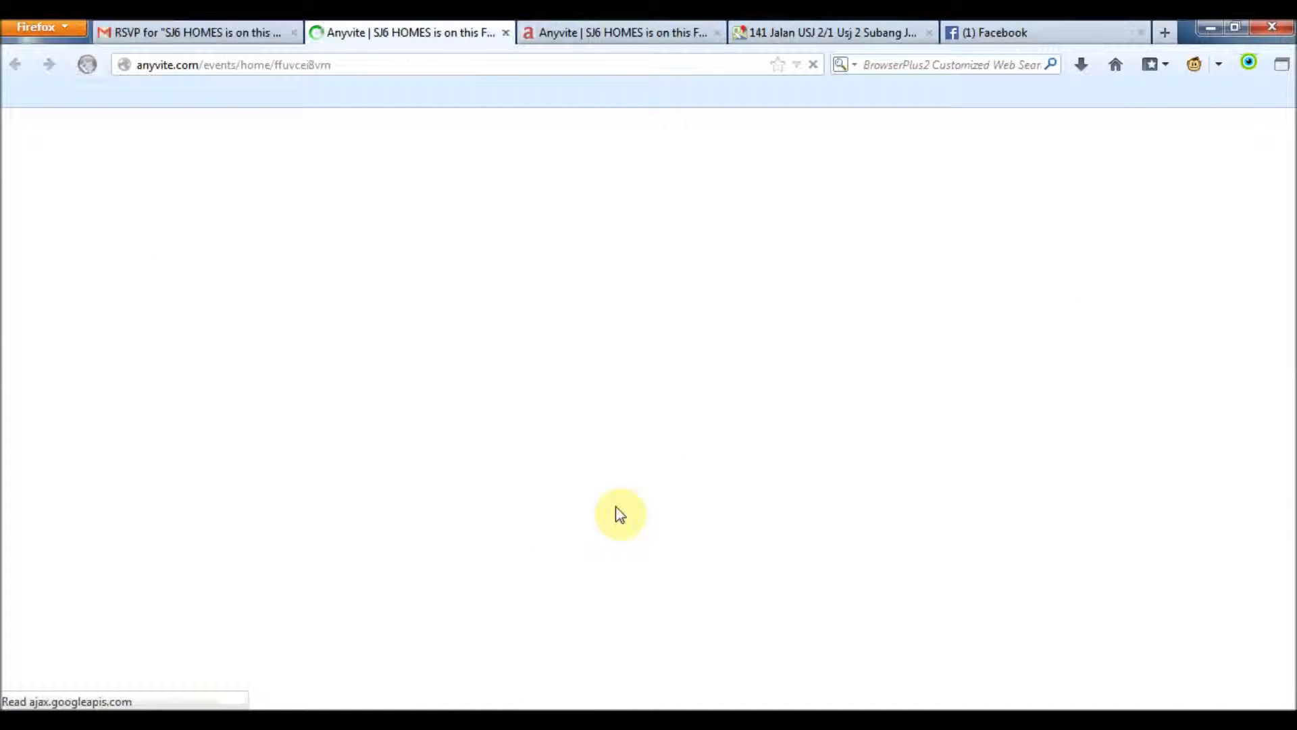
pyautogui.scroll(-3, 824, 486)
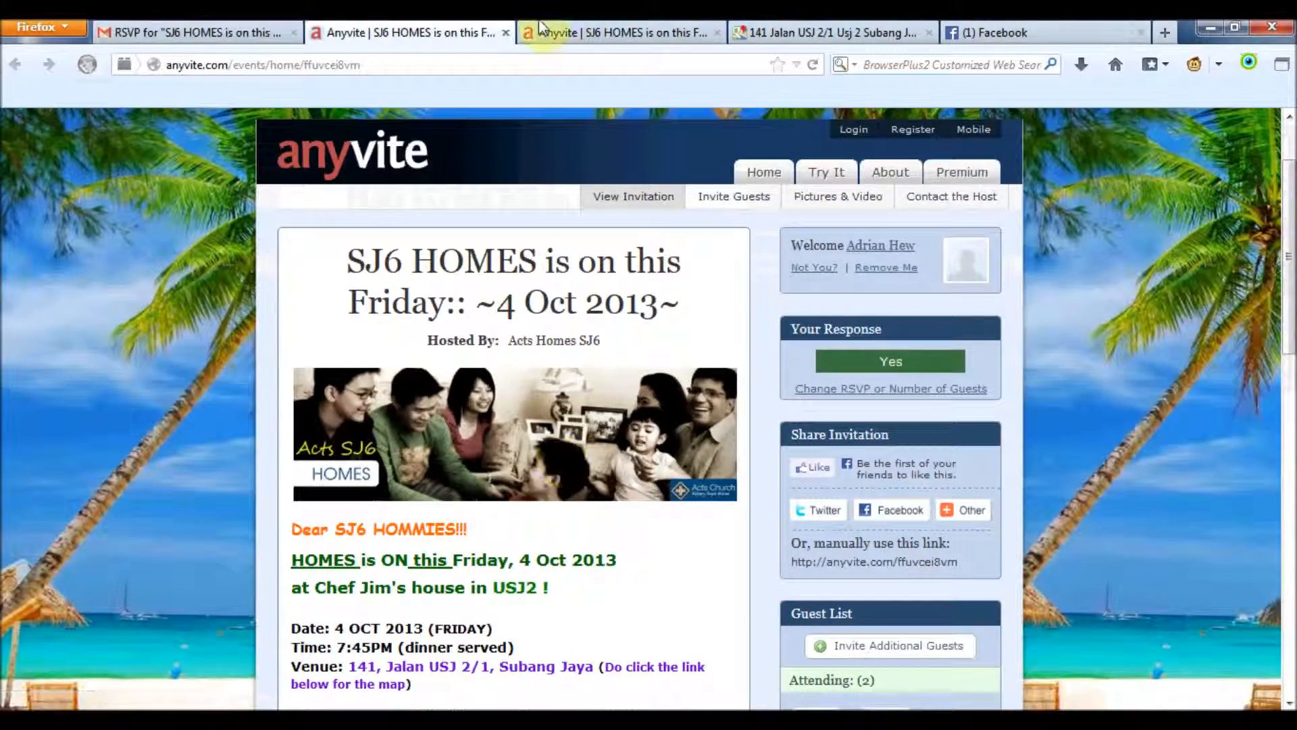
pyautogui.click(688, 39)
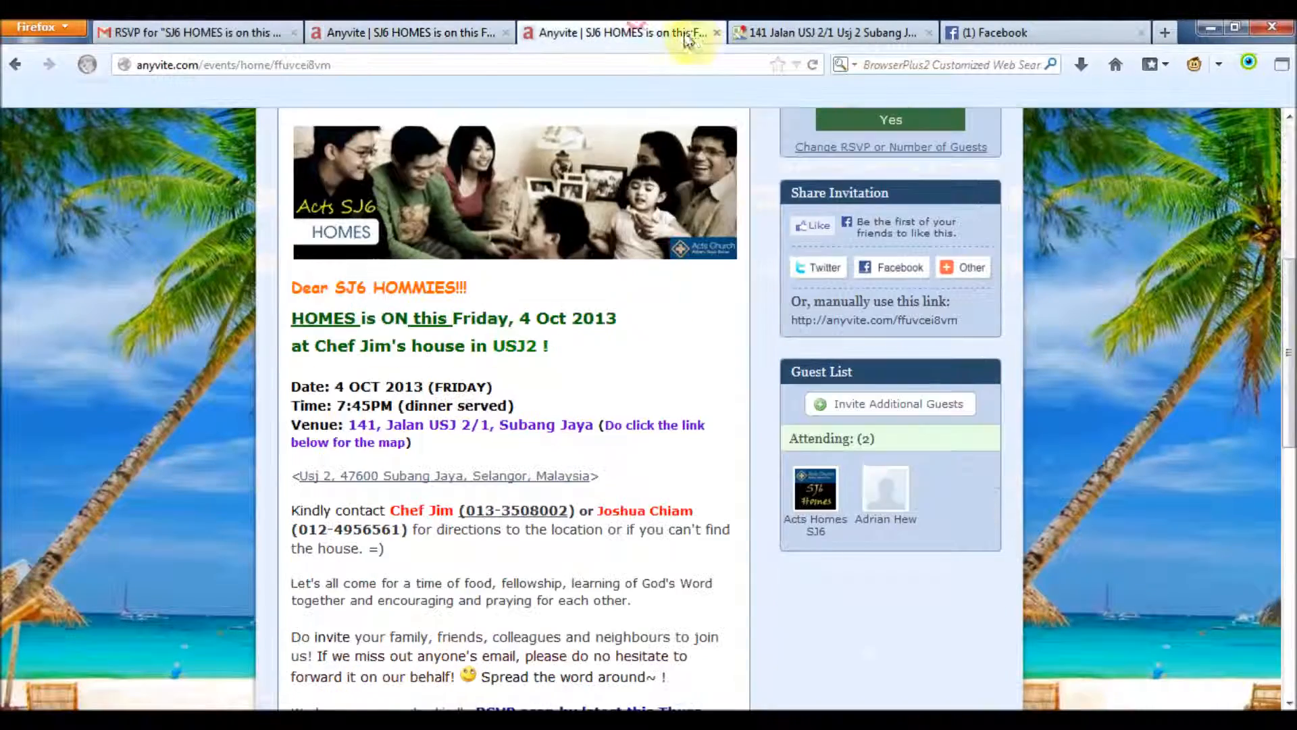
pyautogui.click(716, 32)
pyautogui.click(449, 27)
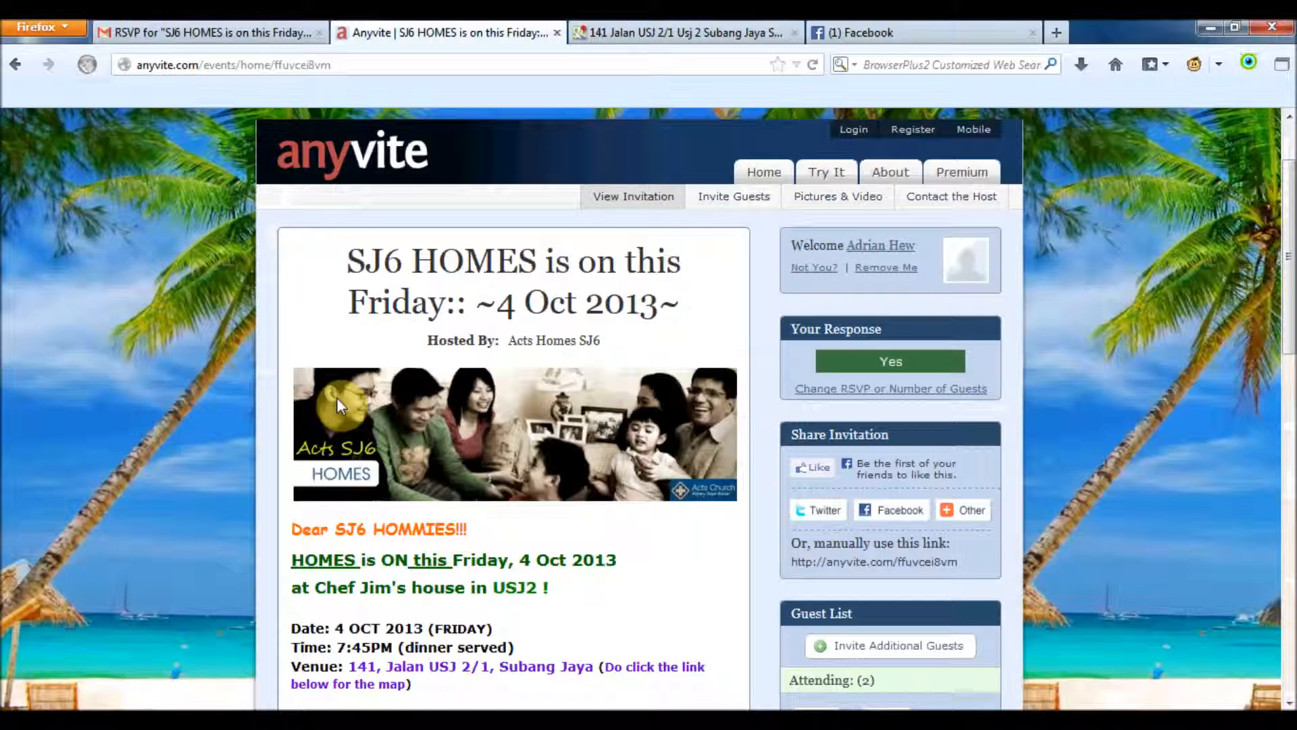
pyautogui.scroll(-3, 336, 397)
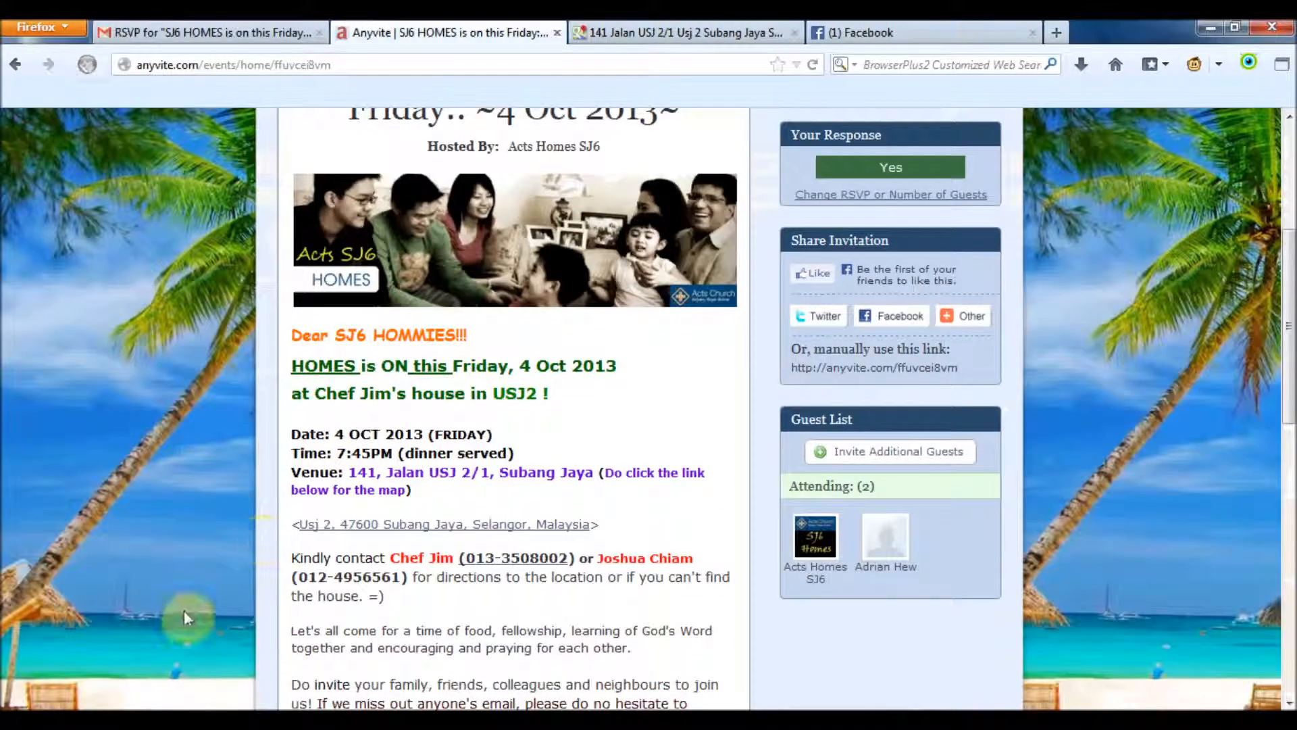
pyautogui.scroll(5, 230, 542)
pyautogui.moveTo(177, 706)
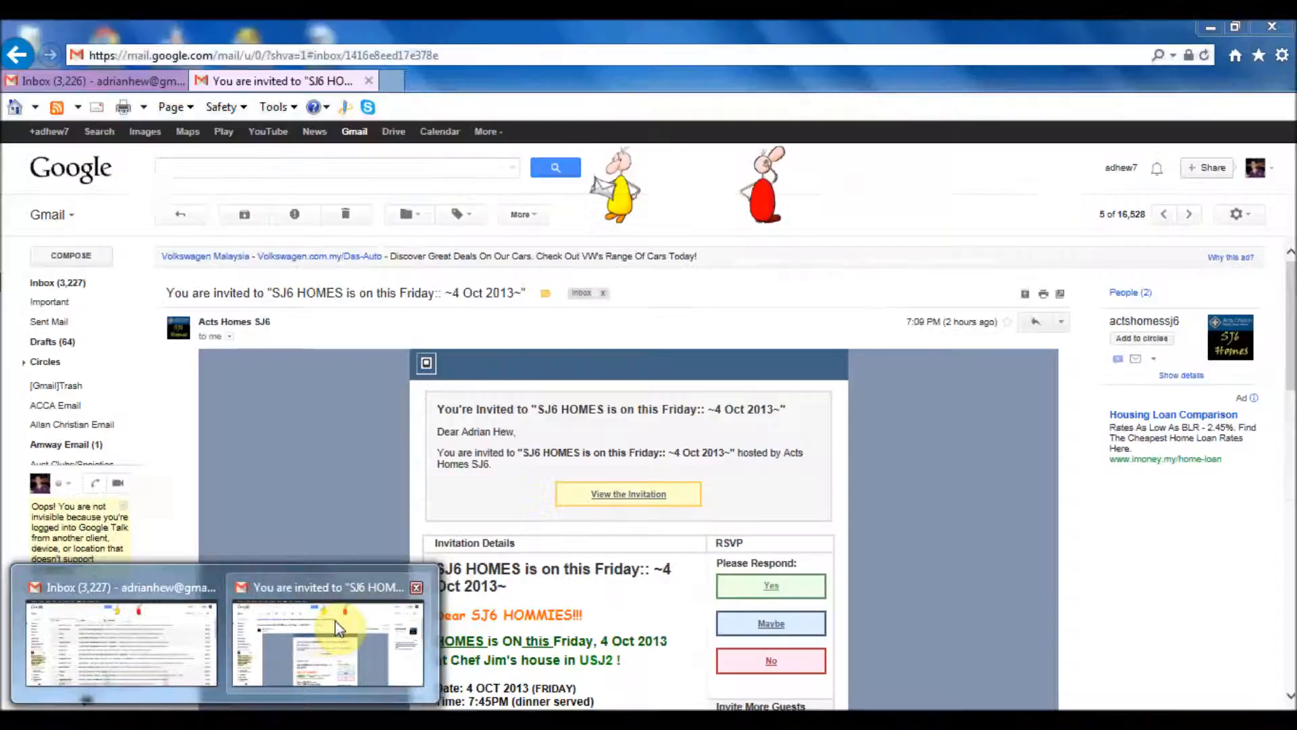
# In the second account, open the SJ6 HOMES invitation email and its View the Invitation link
pyautogui.click(335, 623)
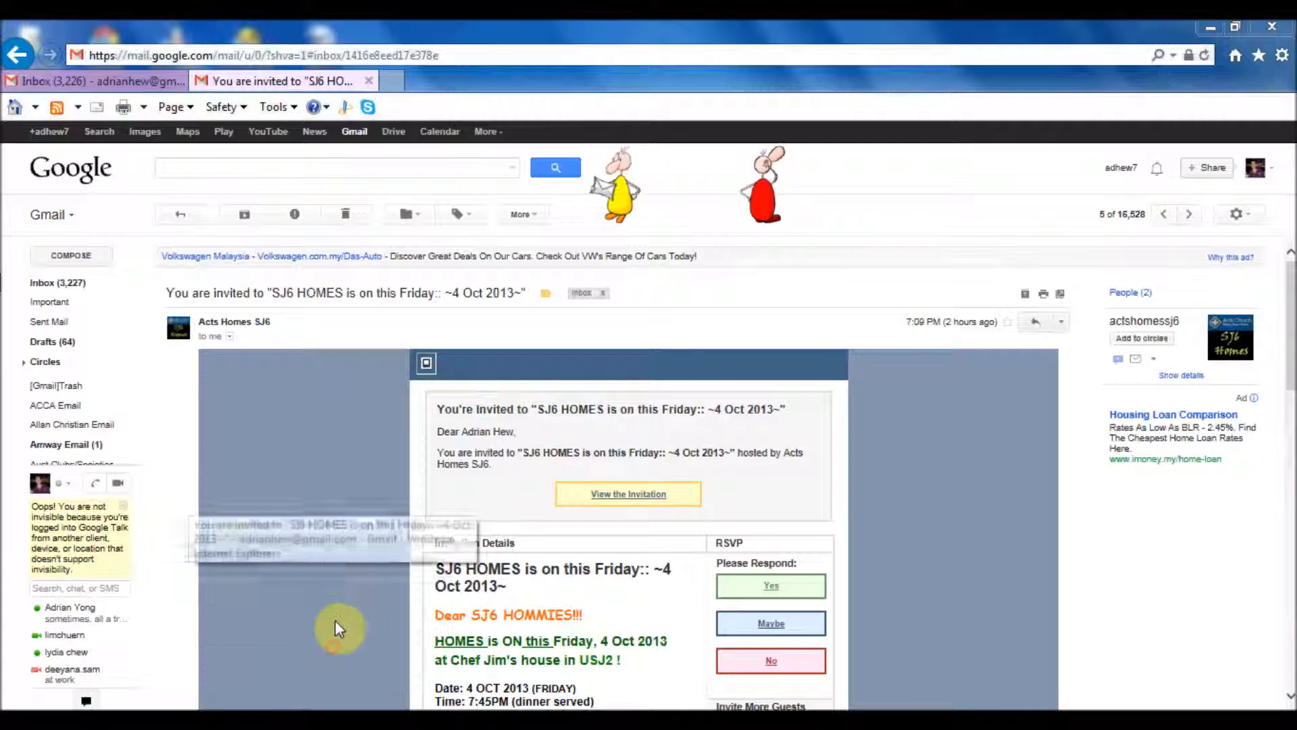
pyautogui.scroll(-1, 334, 536)
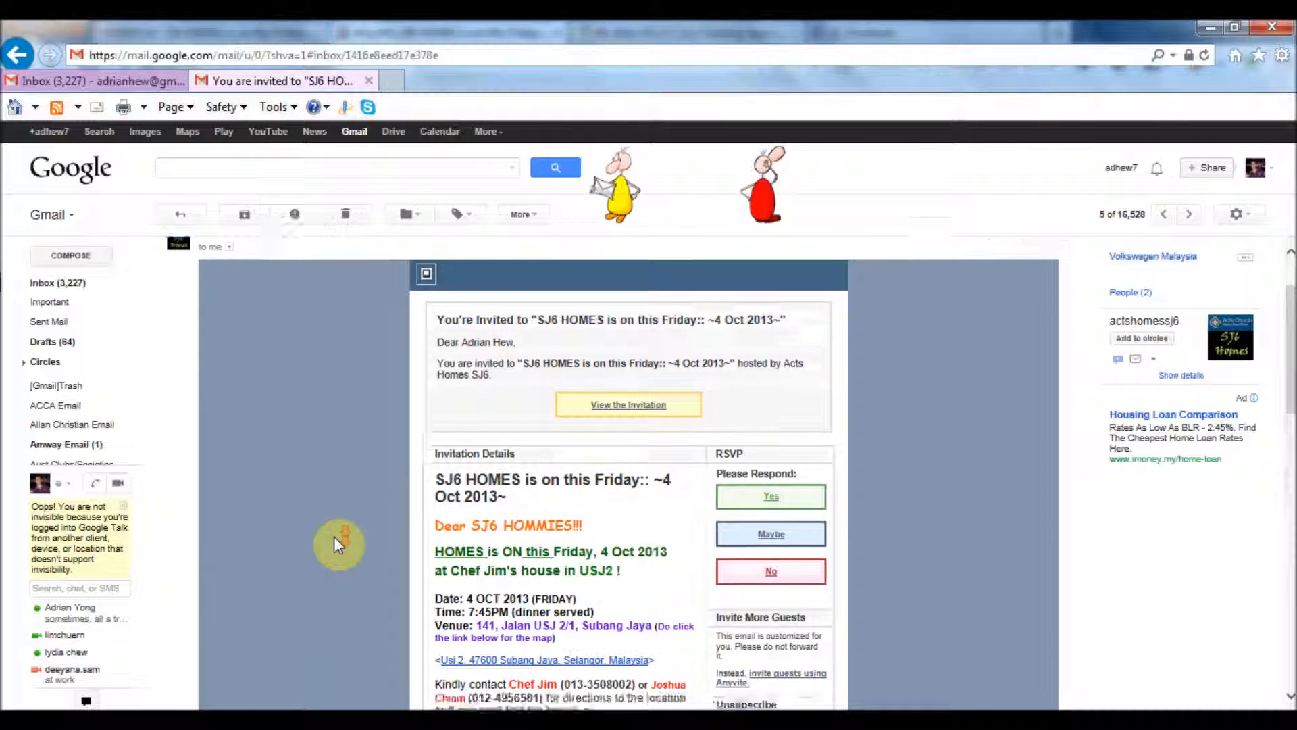
pyautogui.scroll(-1, 333, 536)
pyautogui.scroll(1, 334, 543)
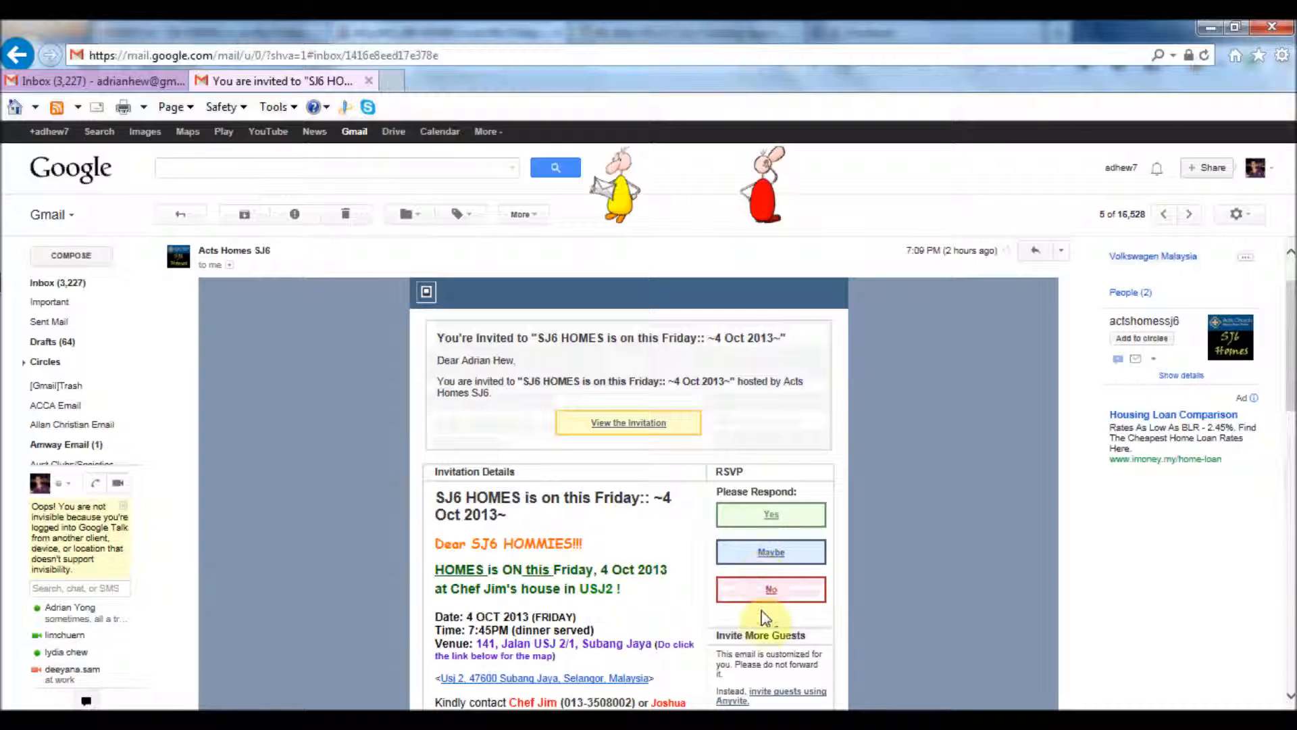
pyautogui.click(627, 426)
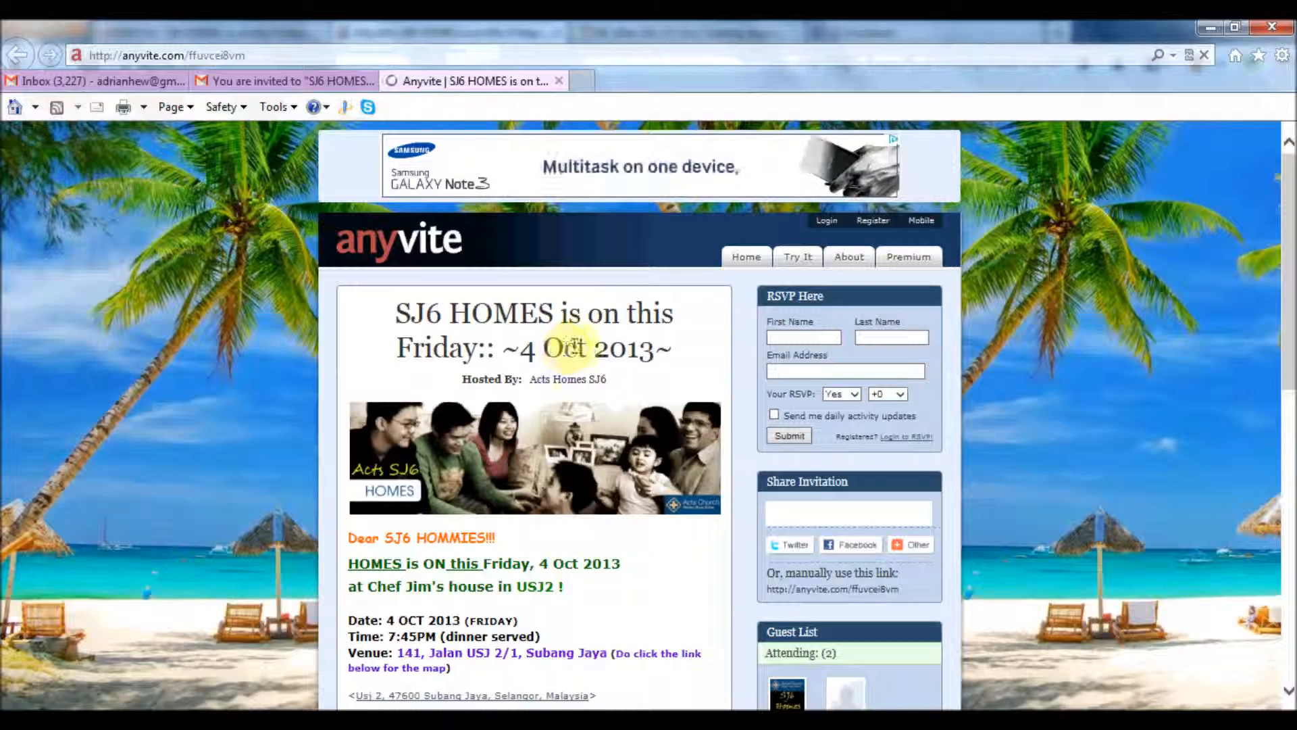
# Fill the RSVP form's First Name and Last Name fields with the second guest's name
pyautogui.scroll(-1, 577, 344)
pyautogui.scroll(-4, 577, 339)
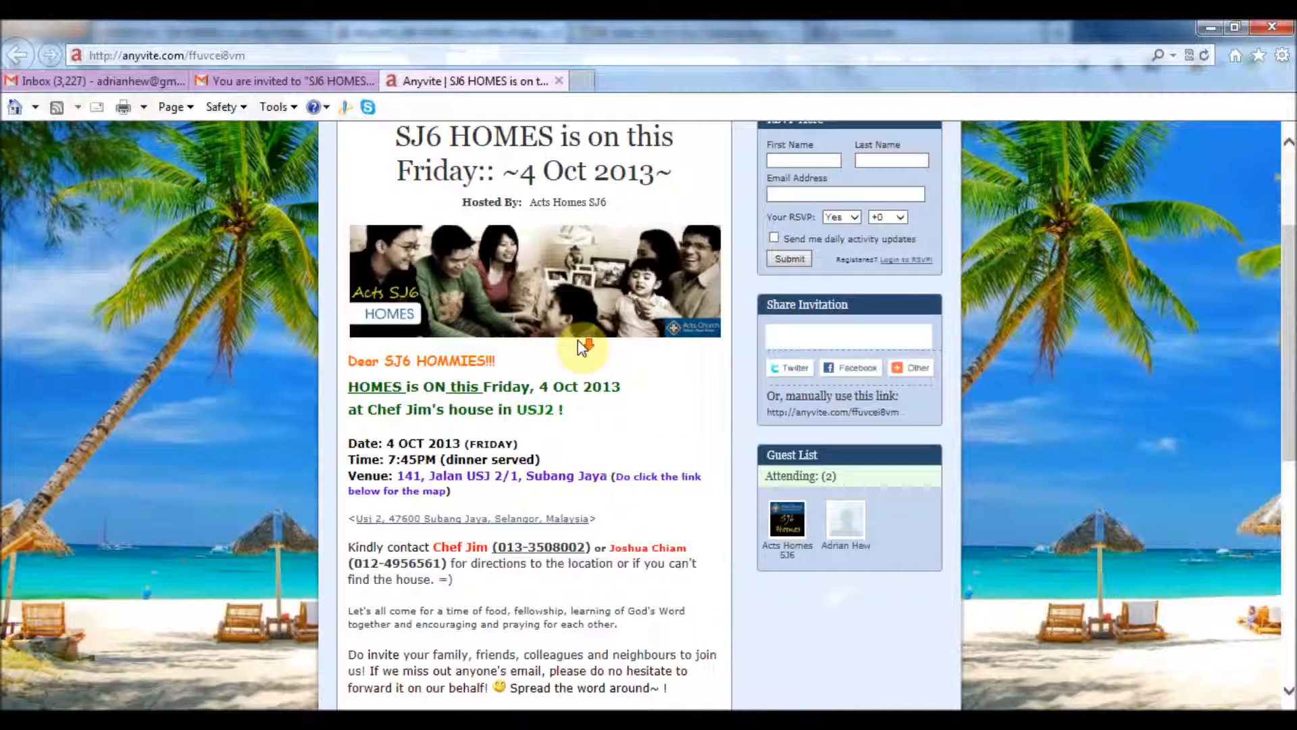
pyautogui.scroll(-2, 578, 339)
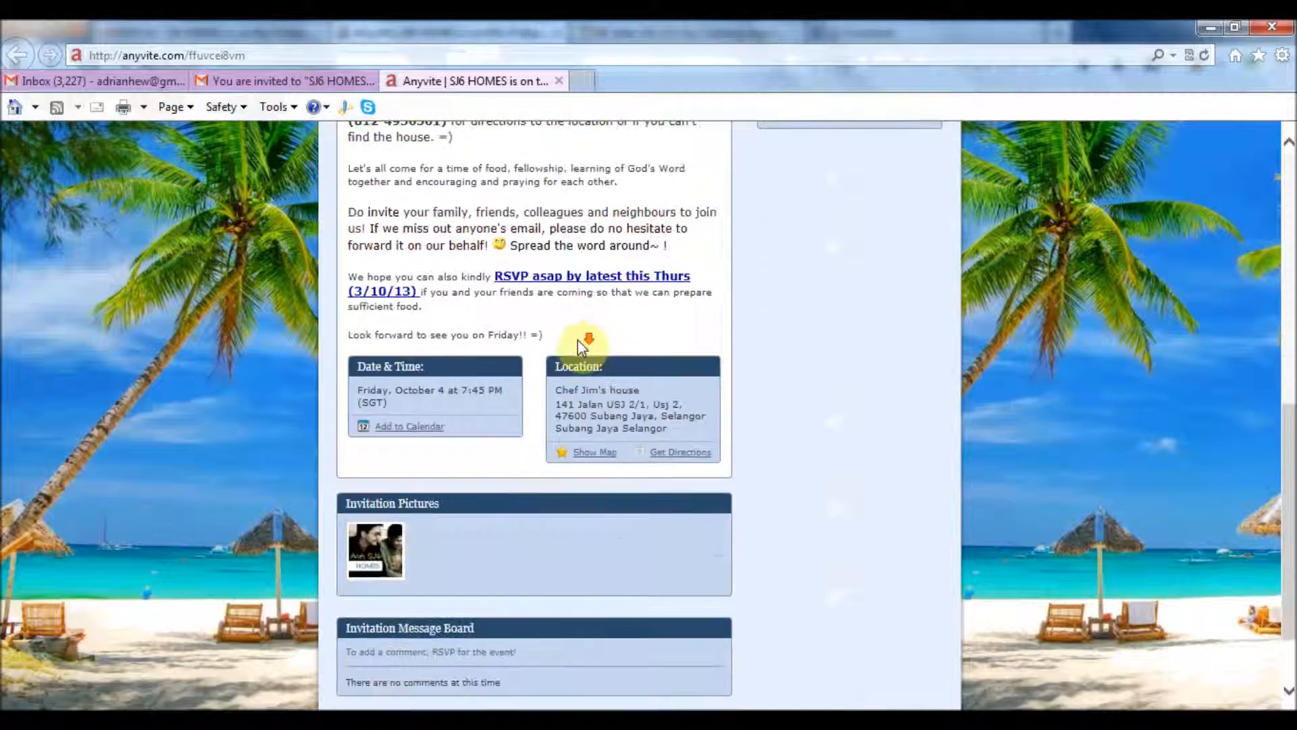
pyautogui.scroll(7, 578, 339)
pyautogui.click(778, 334)
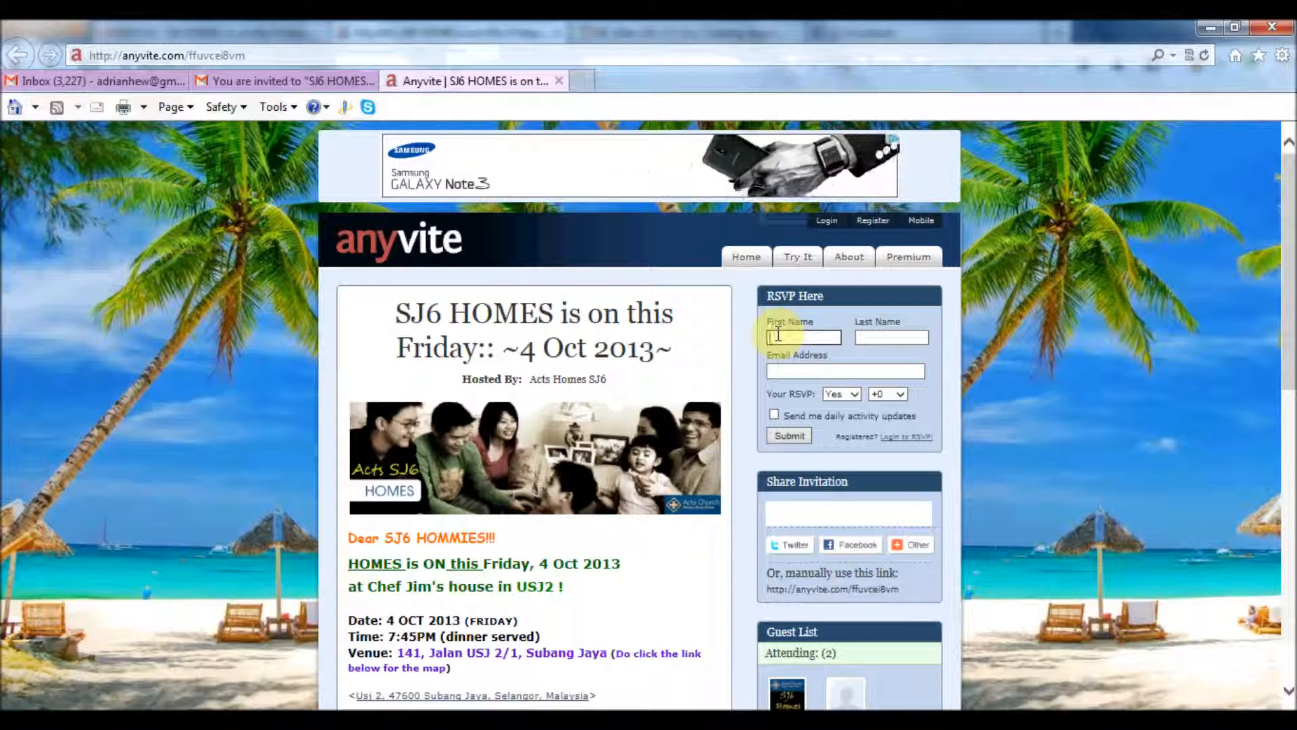
pyautogui.press('Tab')
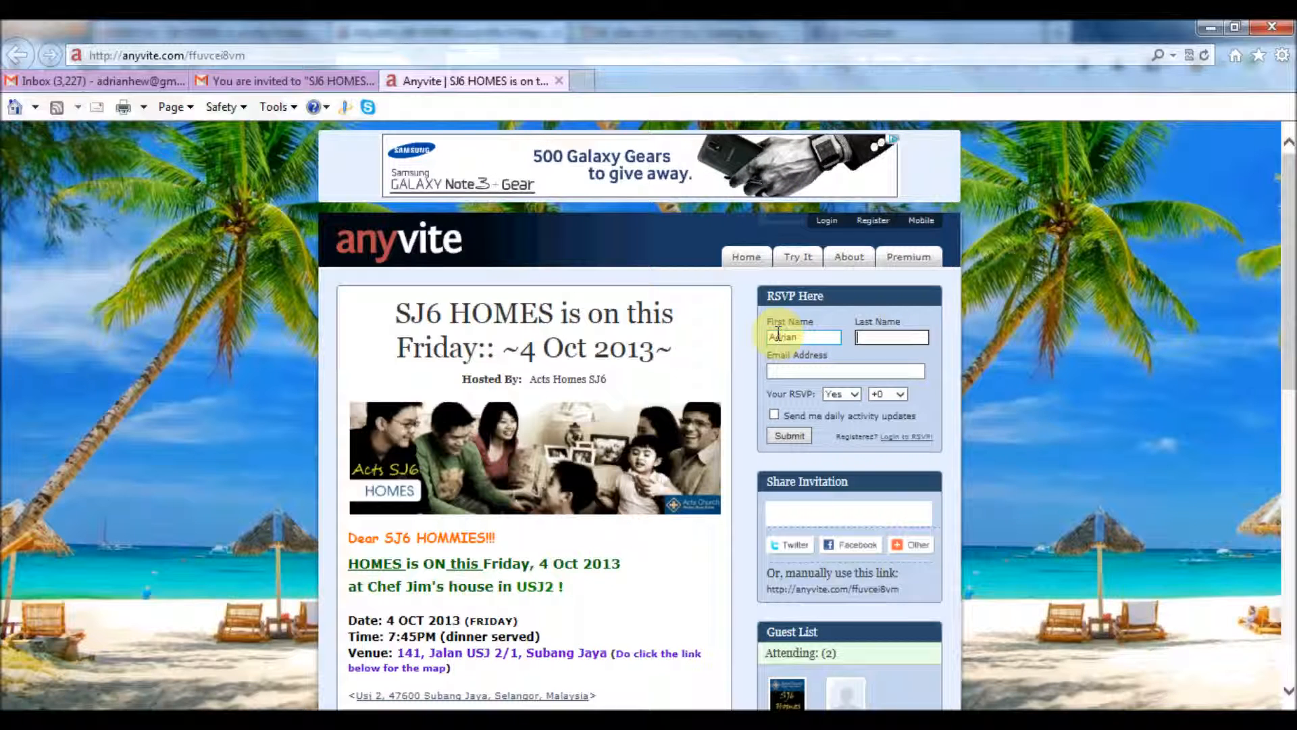
pyautogui.press('Tab')
pyautogui.hotkey('shift', 'Tab')
pyautogui.press('End')
pyautogui.write('2')
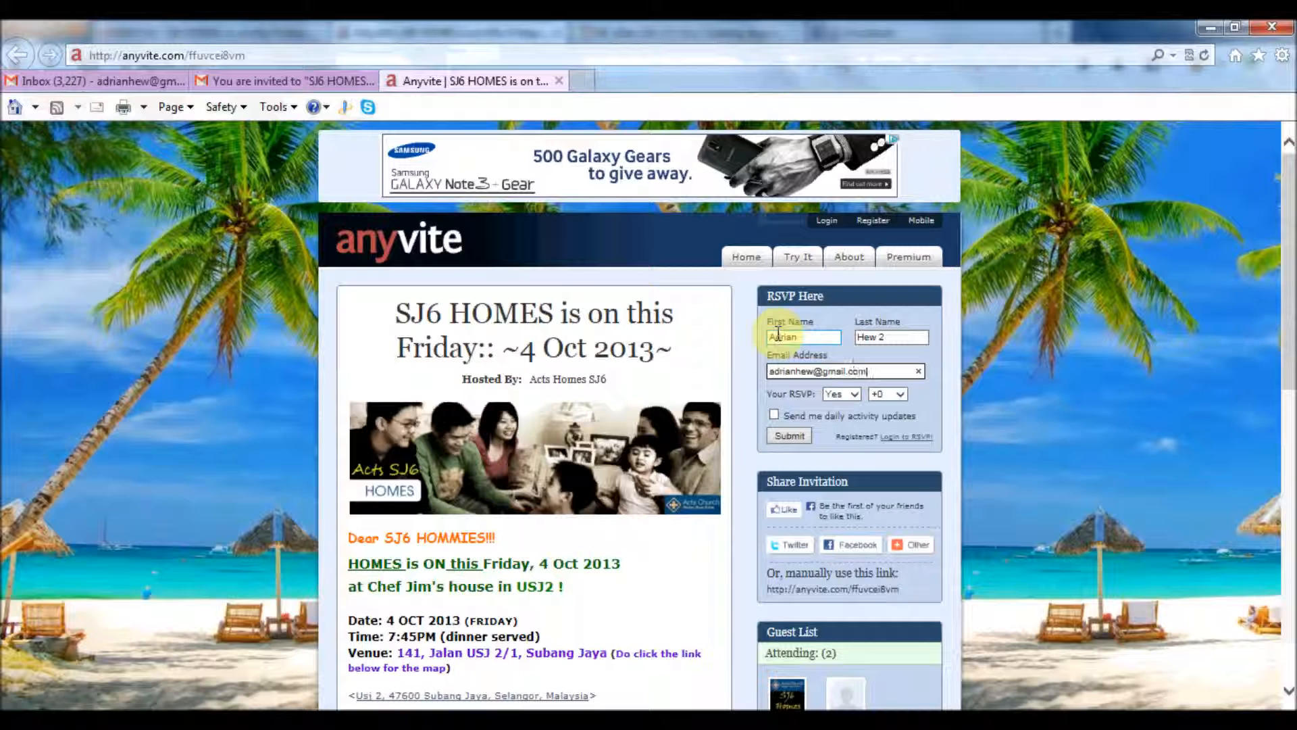
# Set the RSVP answer to Maybe with +3 extra guests
pyautogui.click(850, 393)
pyautogui.click(846, 405)
pyautogui.click(909, 400)
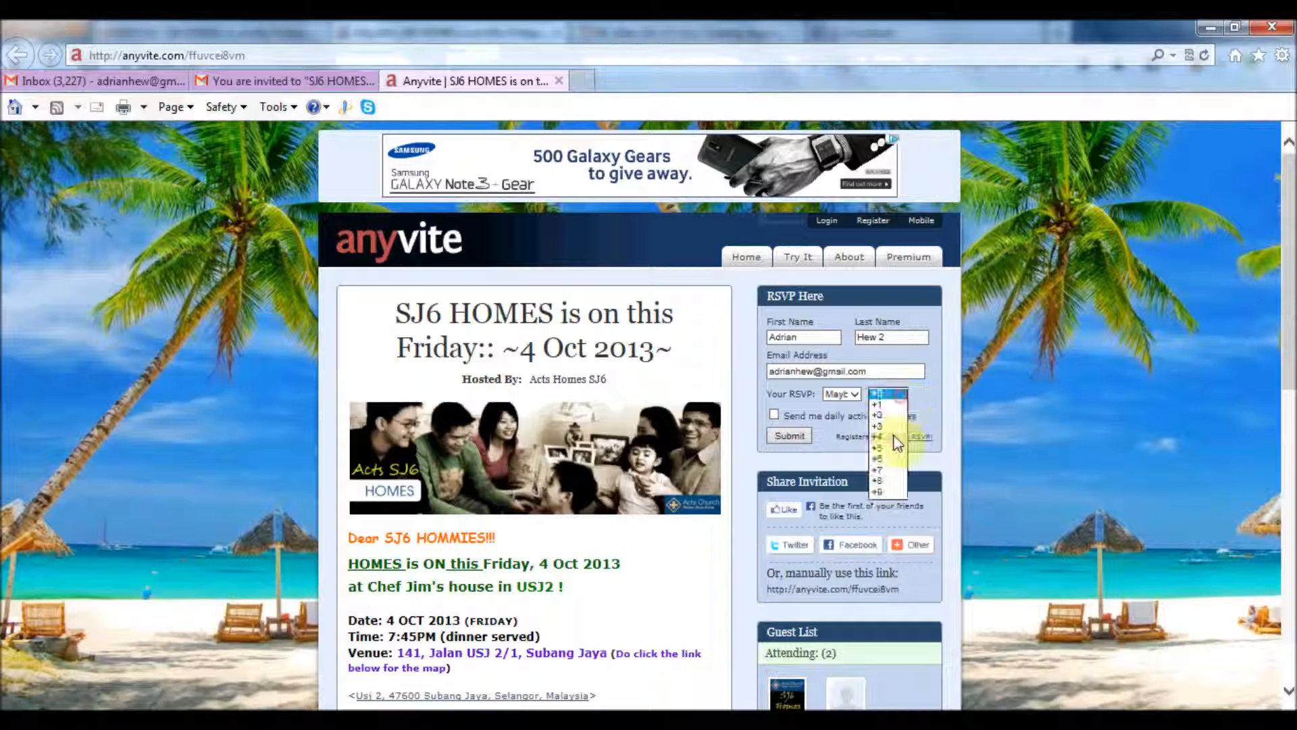
pyautogui.click(889, 427)
pyautogui.scroll(-1, 1095, 402)
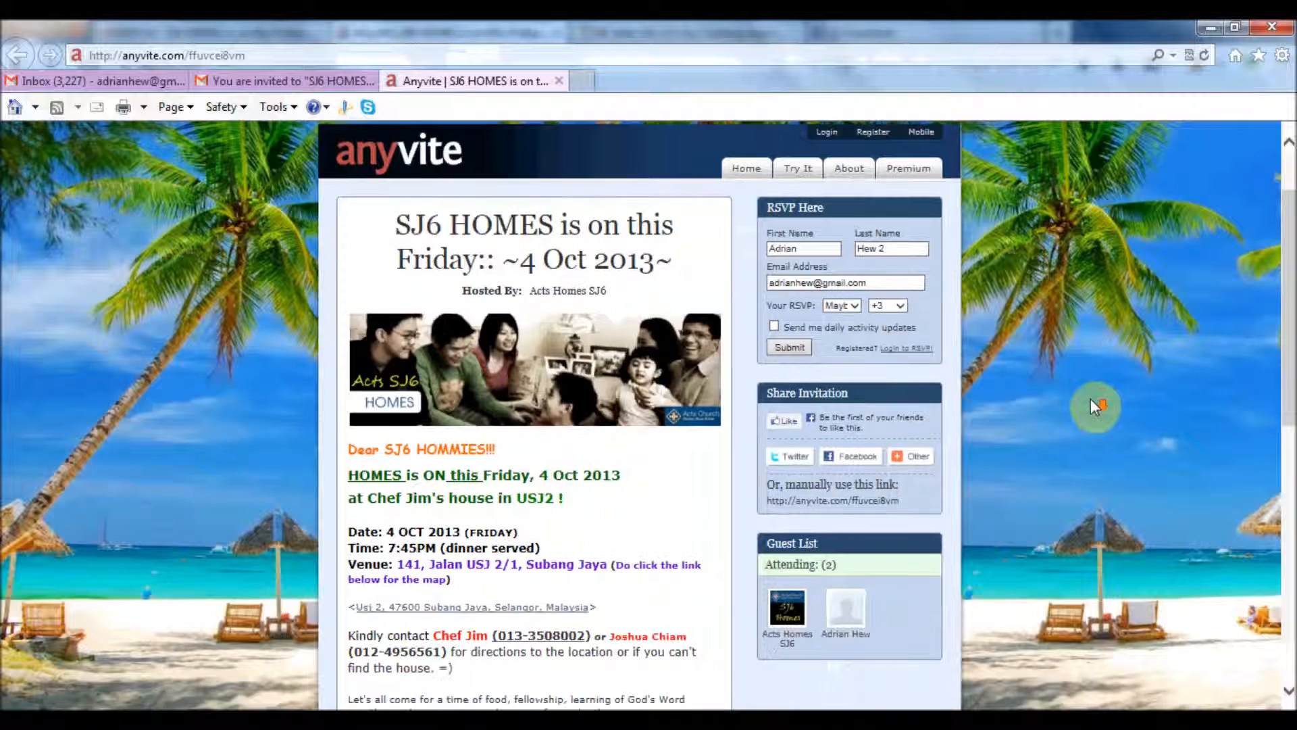
# Submit the RSVP and log in to Anyvite, declining to save form entries or the password
pyautogui.click(789, 349)
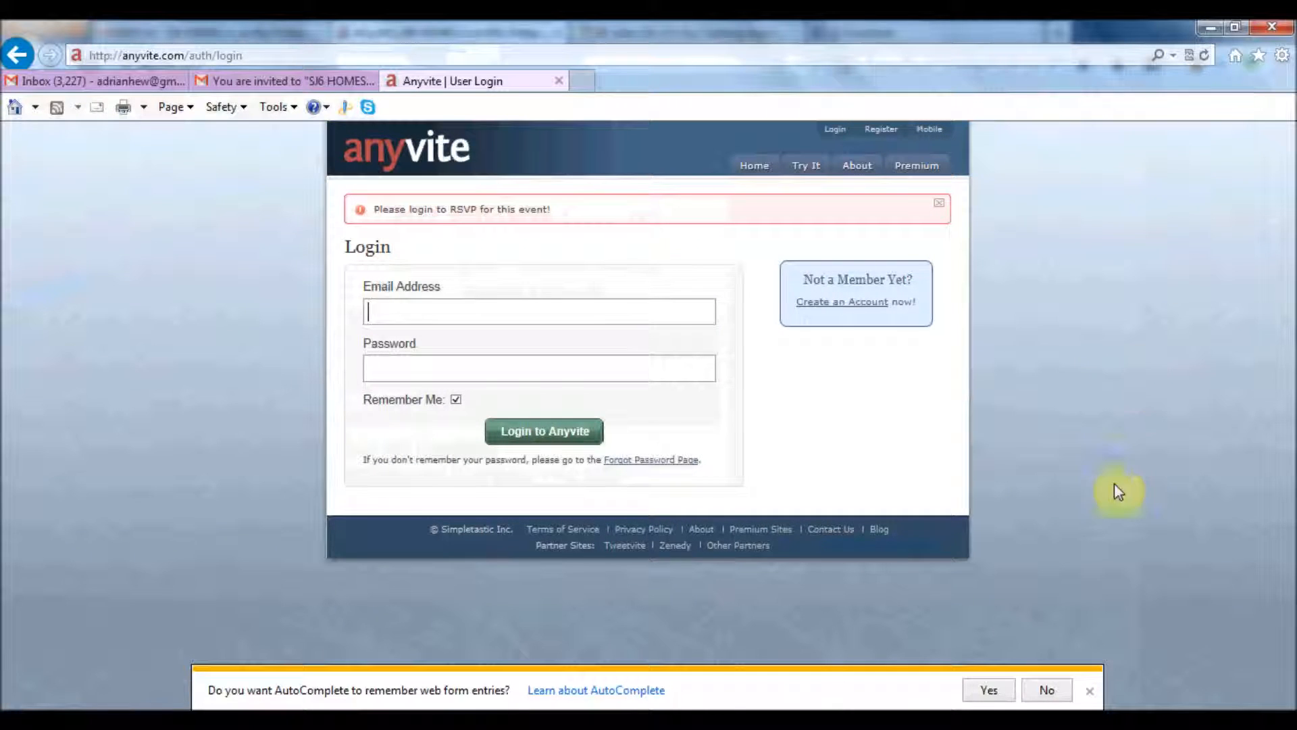
pyautogui.click(1046, 690)
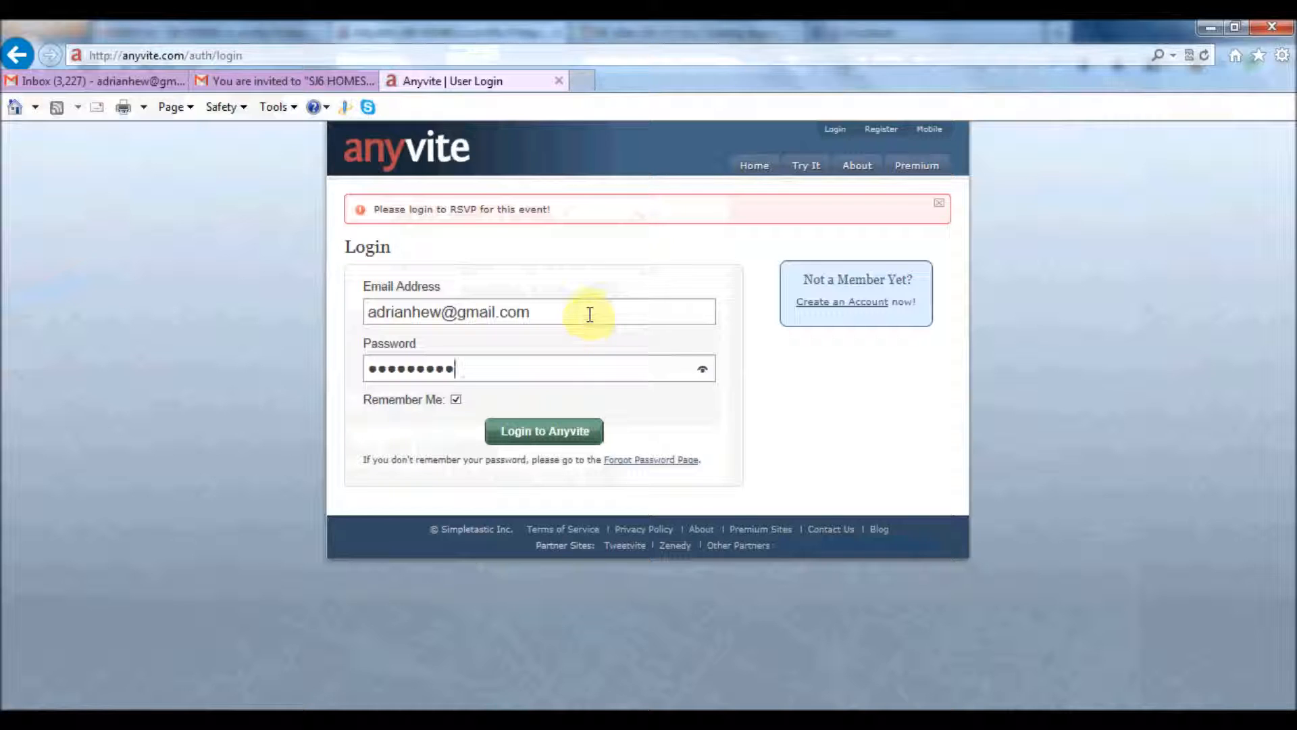
pyautogui.click(540, 434)
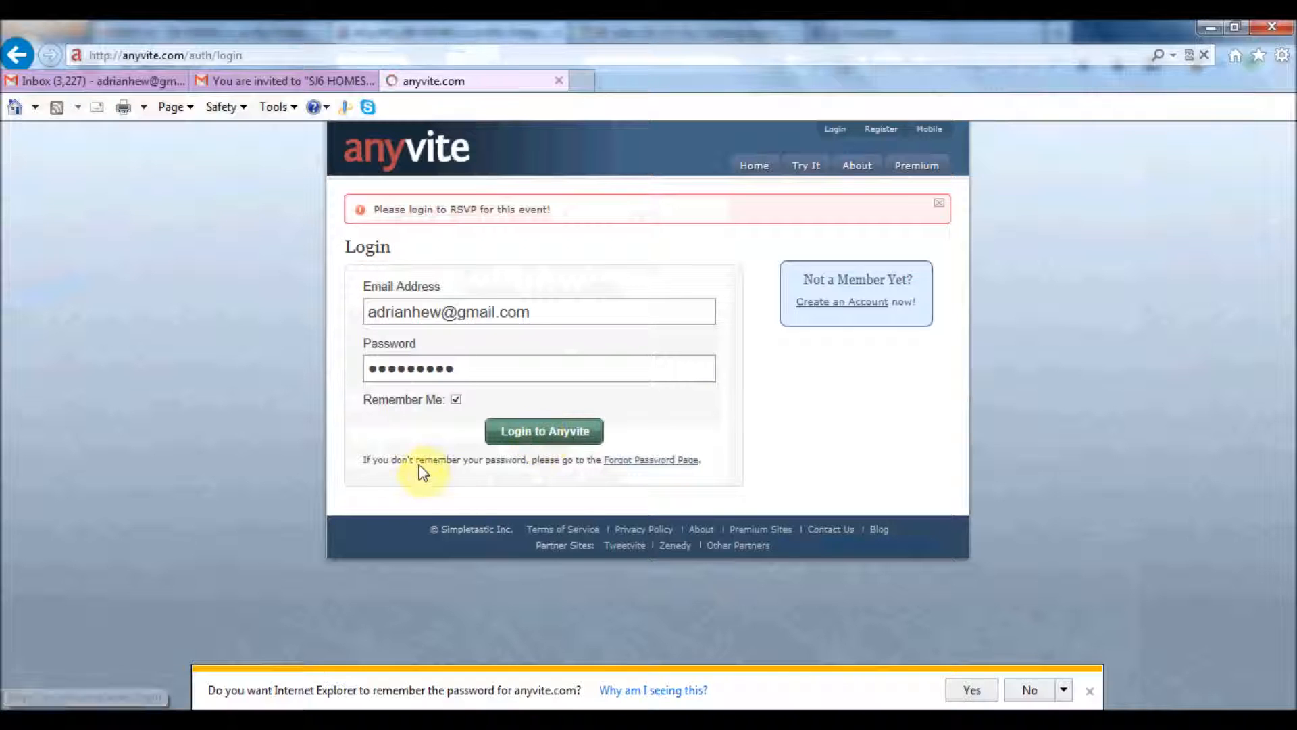
pyautogui.click(1030, 692)
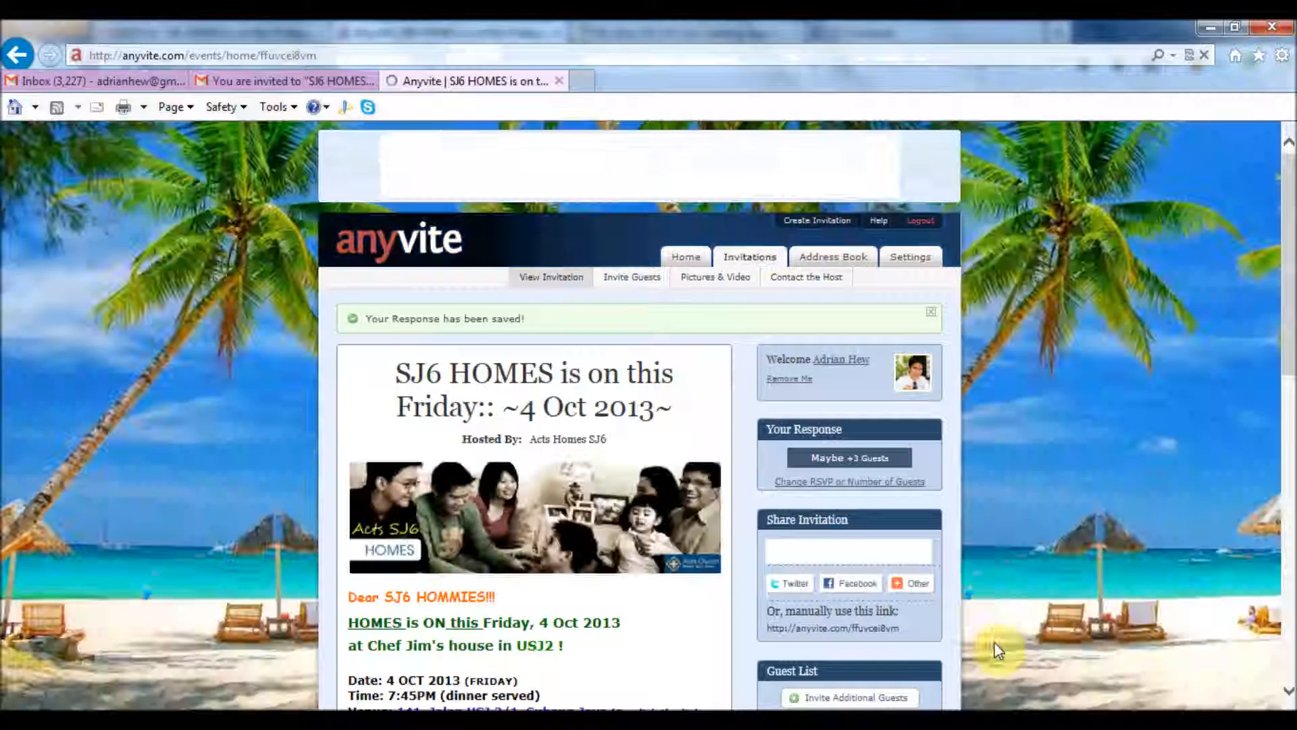
# Scroll through the page to check the saved Maybe +3 Guests response and the Maybe (4) guest list
pyautogui.scroll(-1, 1020, 603)
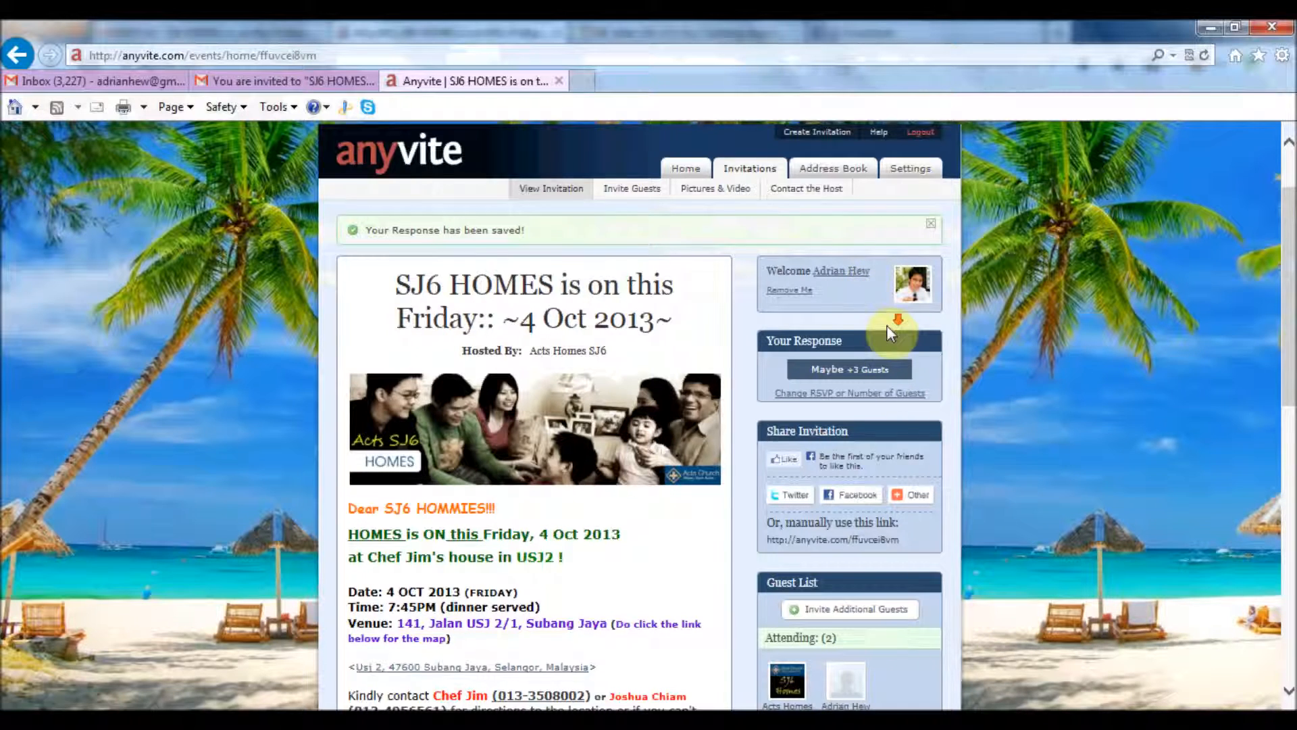
pyautogui.scroll(-1, 886, 326)
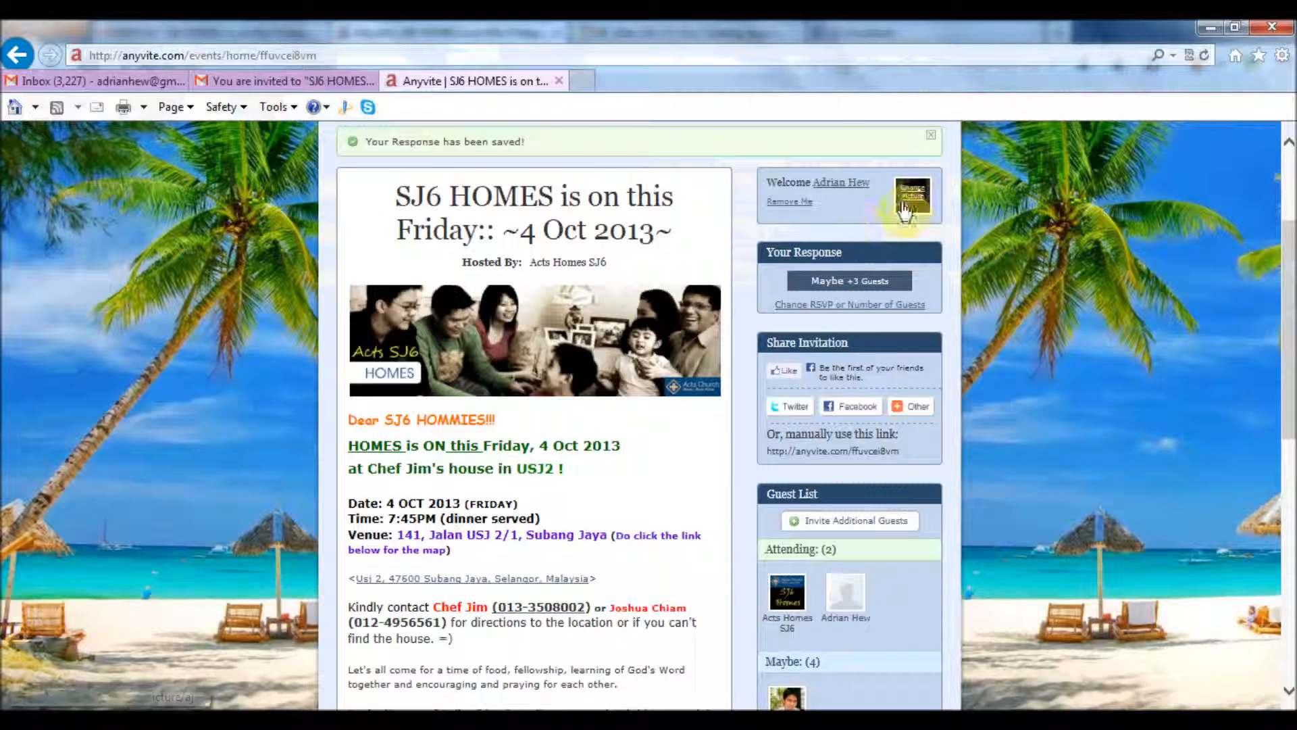
pyautogui.scroll(-1, 898, 202)
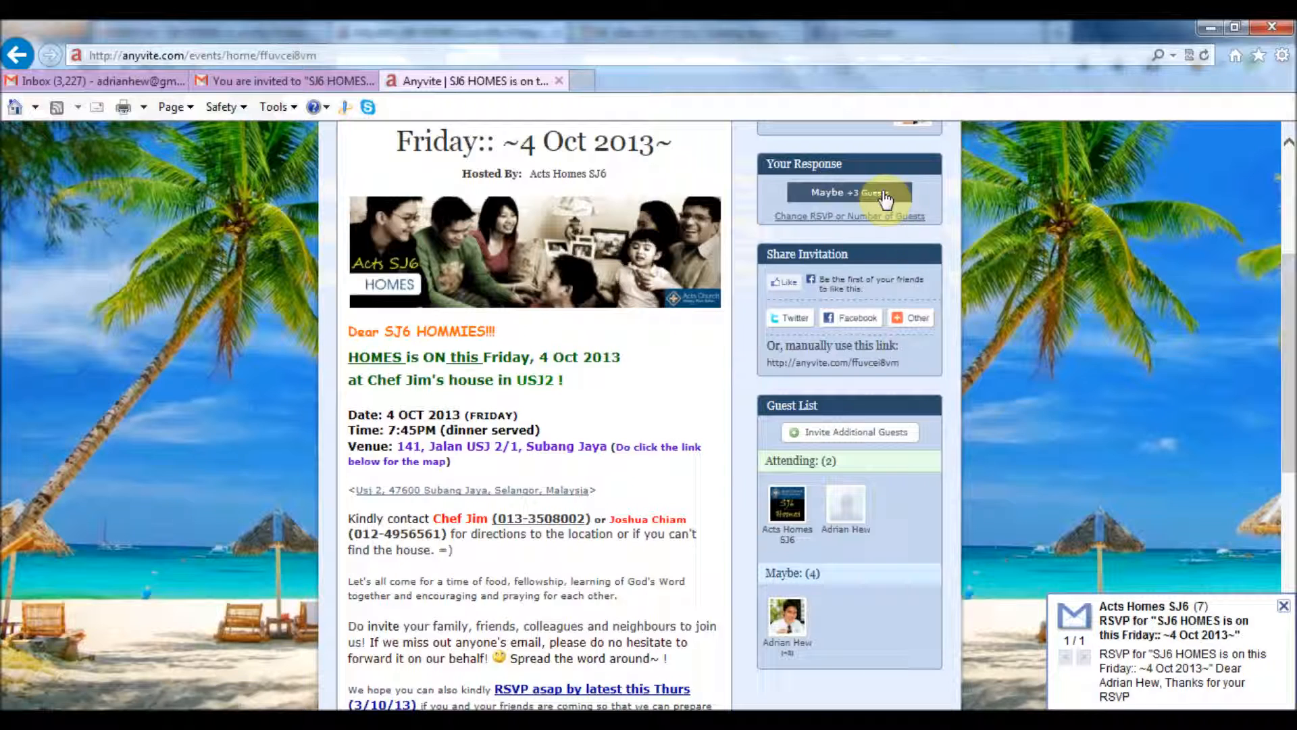
pyautogui.scroll(-1, 1054, 394)
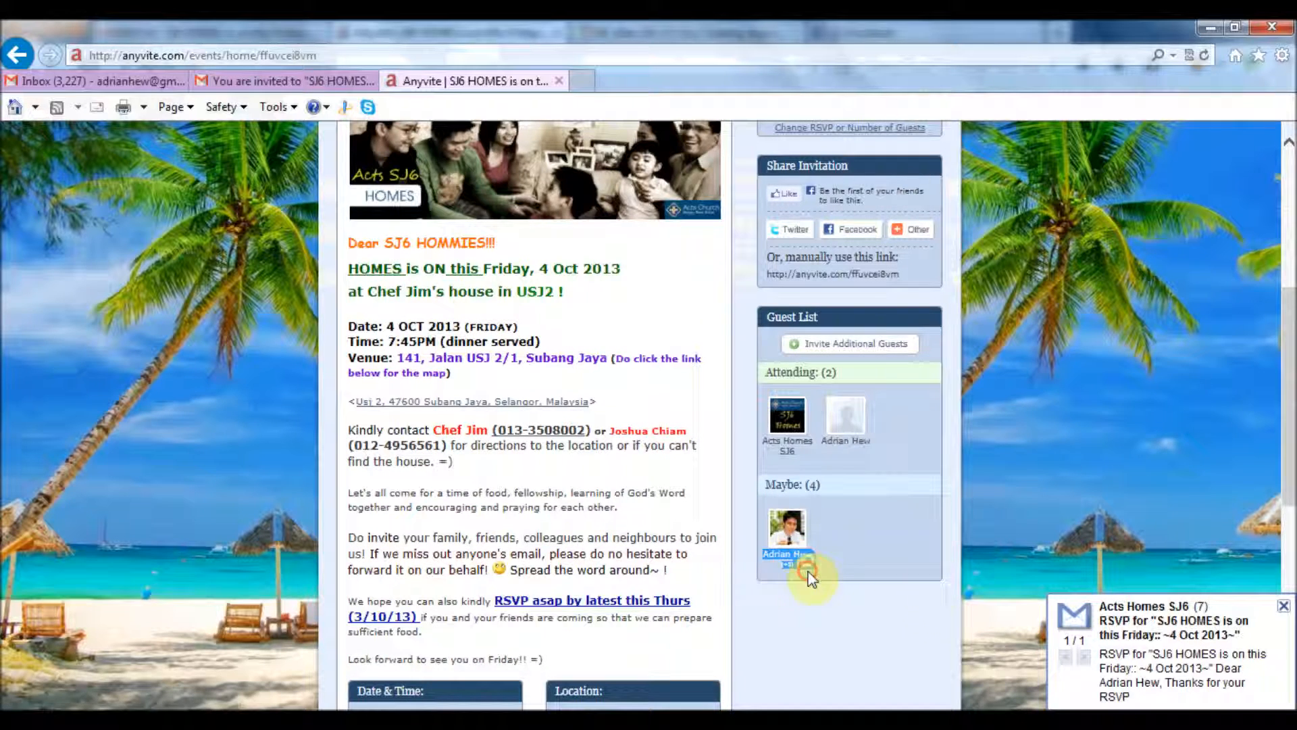
pyautogui.scroll(-2, 920, 591)
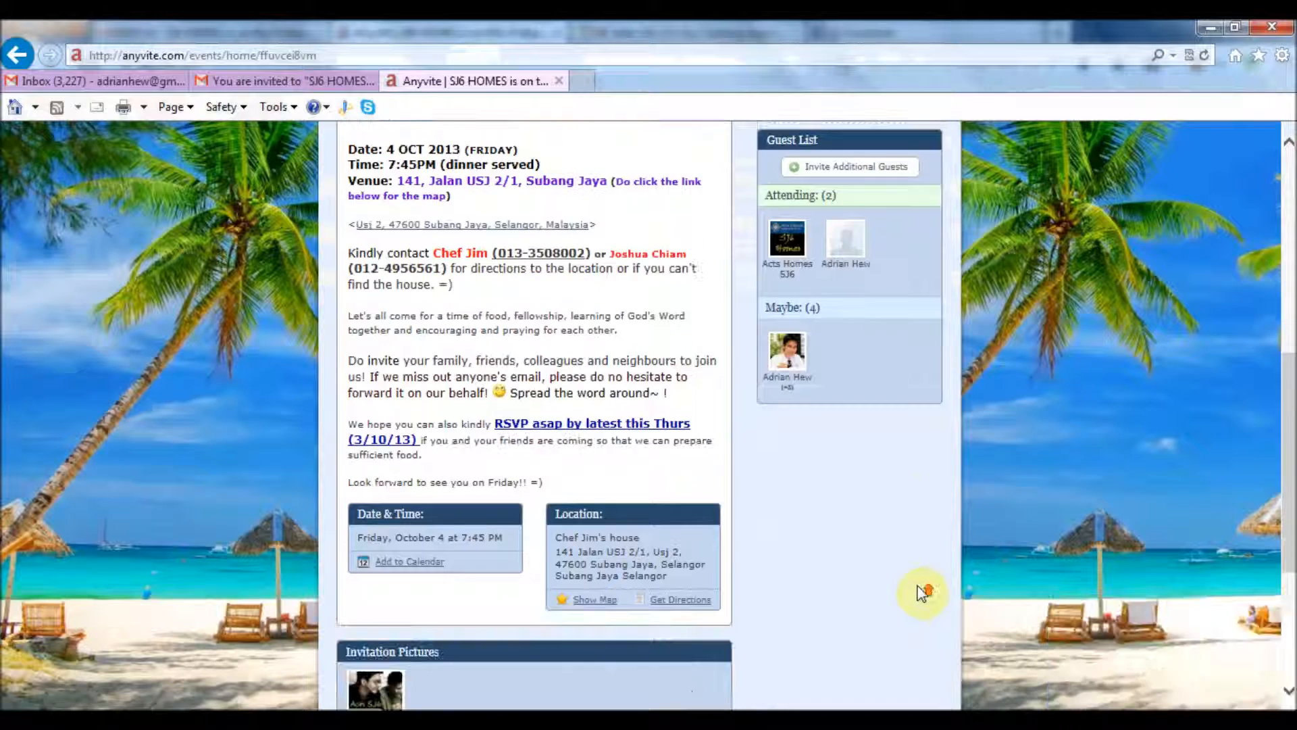
pyautogui.scroll(5, 921, 593)
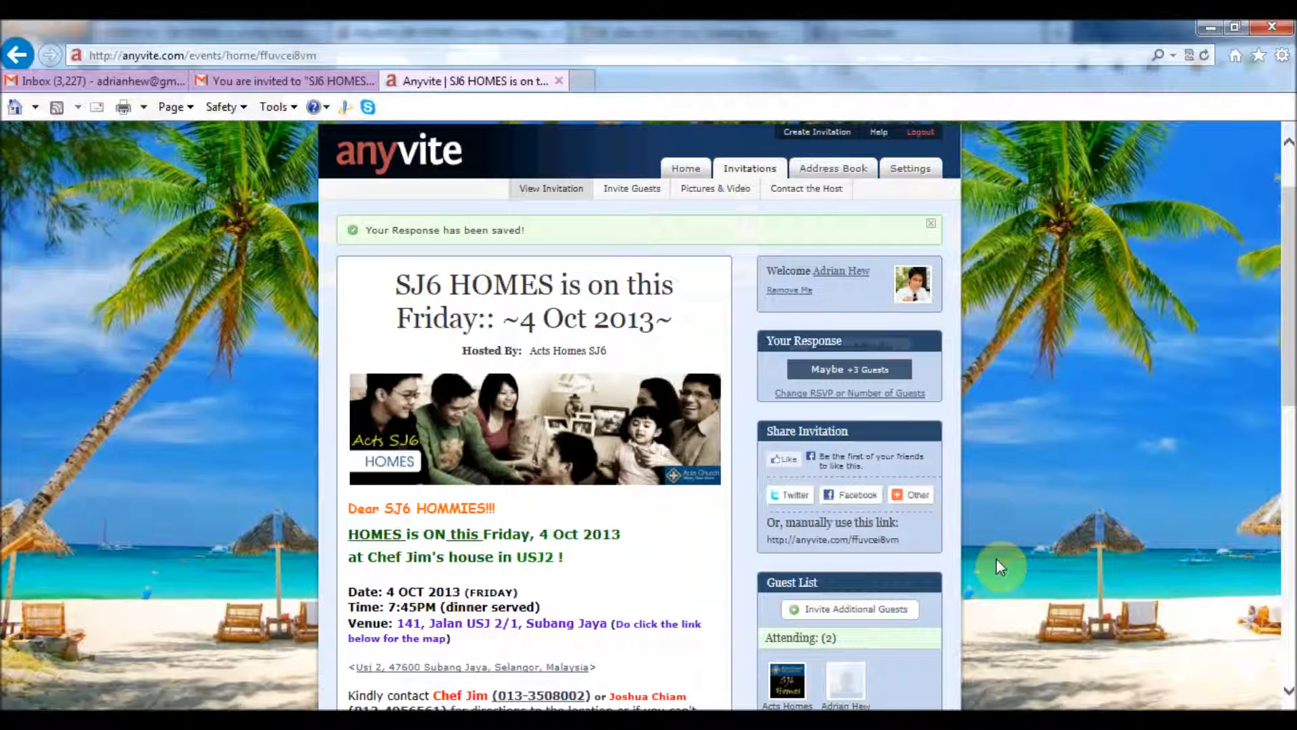
pyautogui.click(109, 81)
pyautogui.click(425, 298)
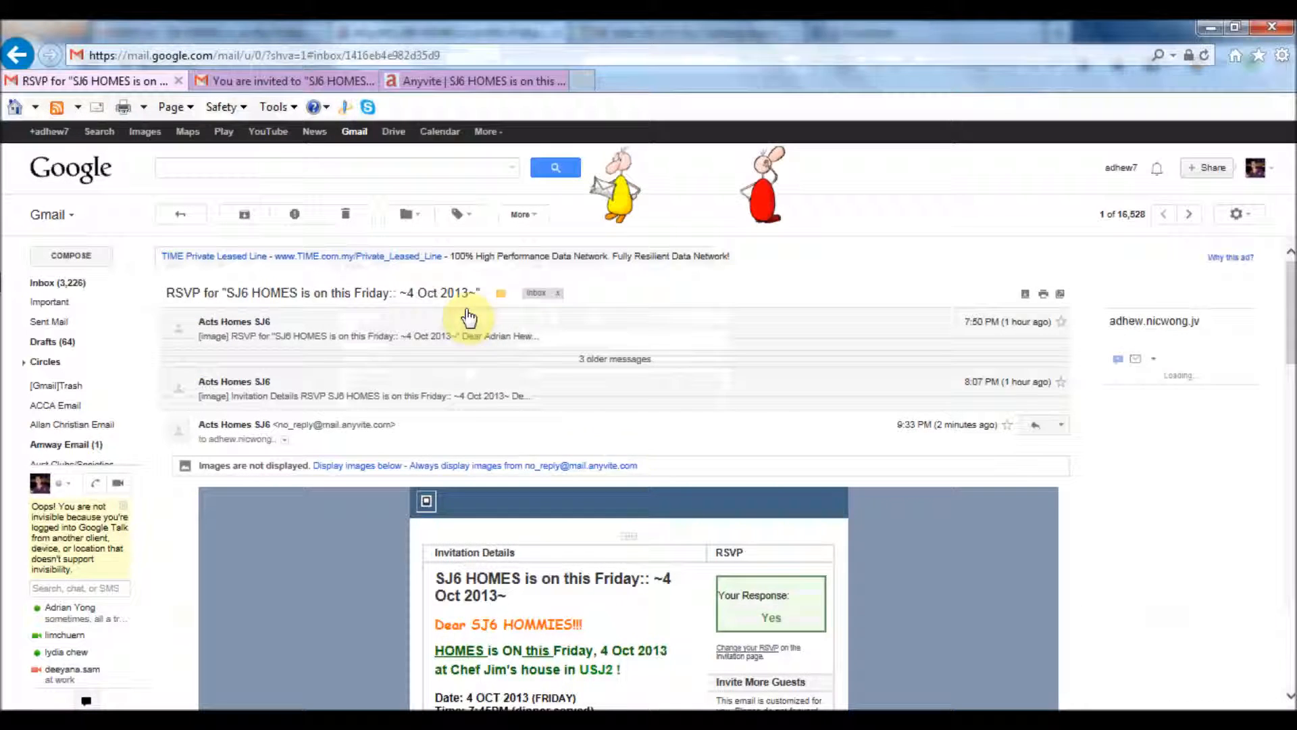
pyautogui.scroll(-3, 622, 457)
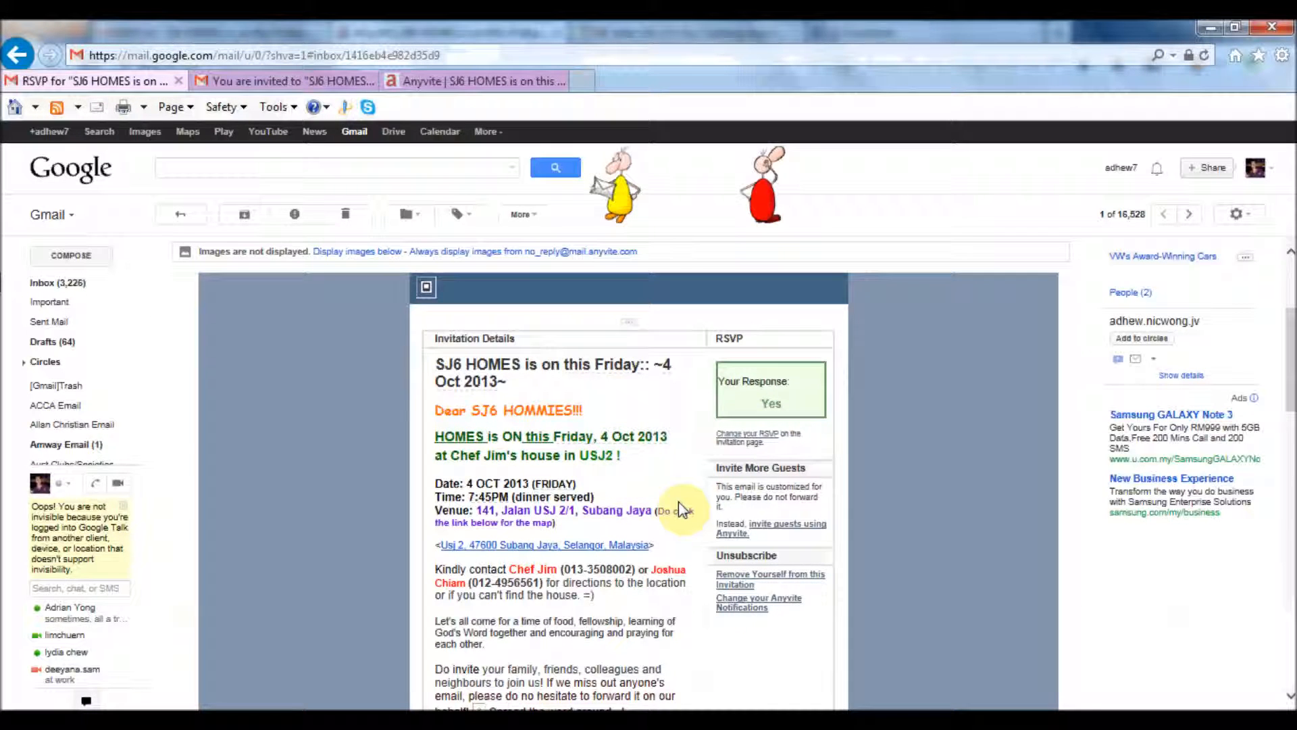
pyautogui.scroll(-1, 701, 478)
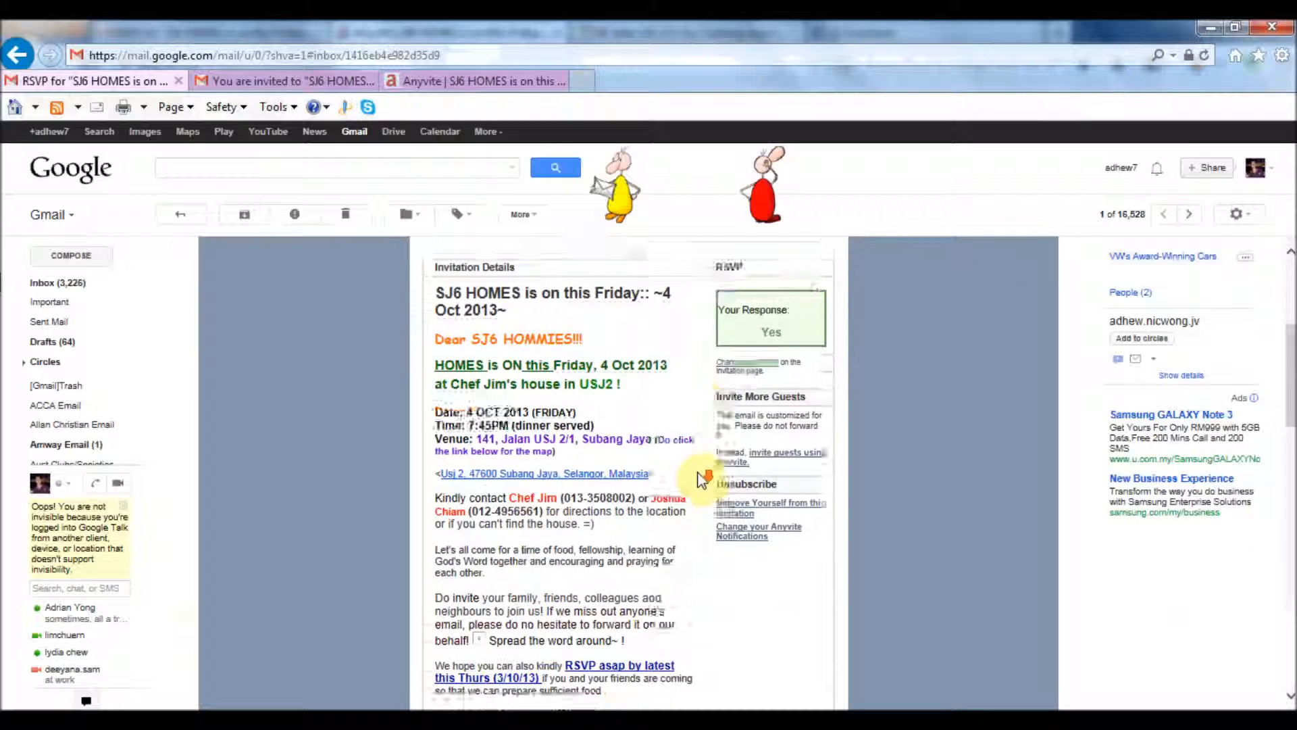
pyautogui.scroll(-2, 701, 479)
pyautogui.scroll(1, 714, 427)
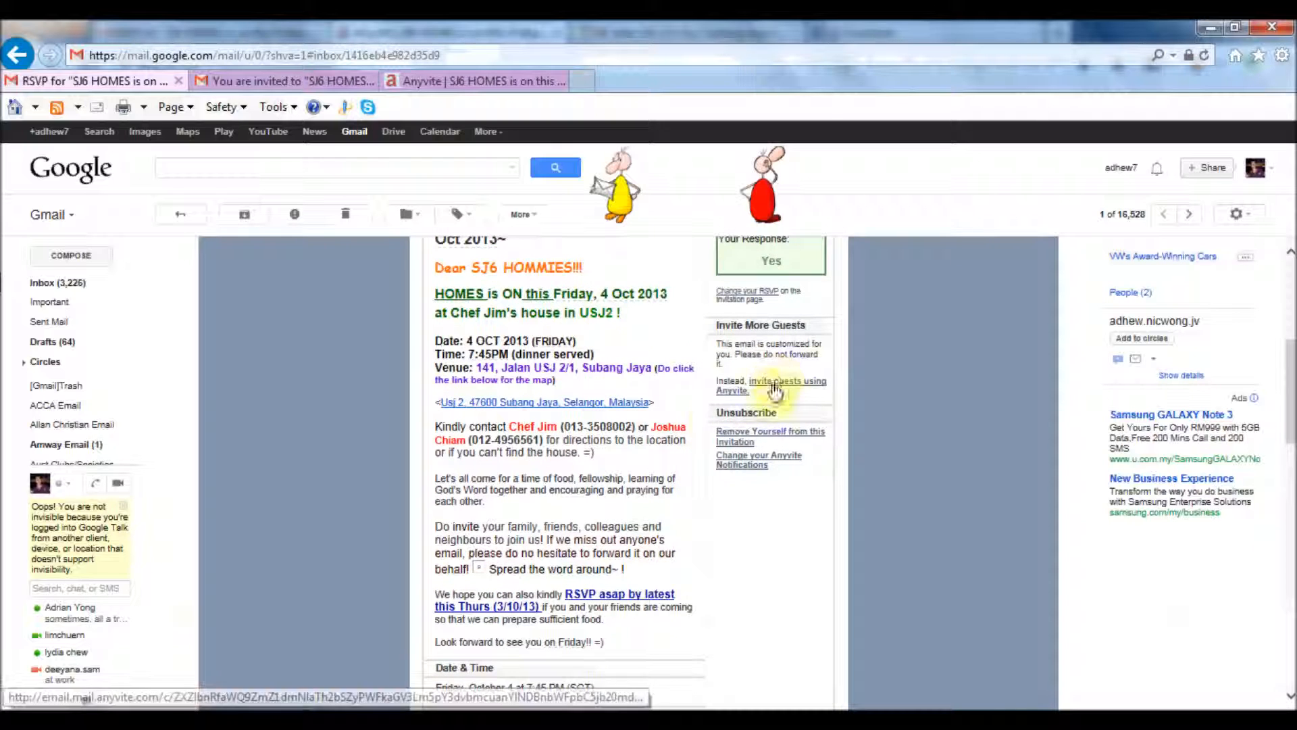
pyautogui.scroll(5, 712, 428)
pyautogui.scroll(-5, 646, 463)
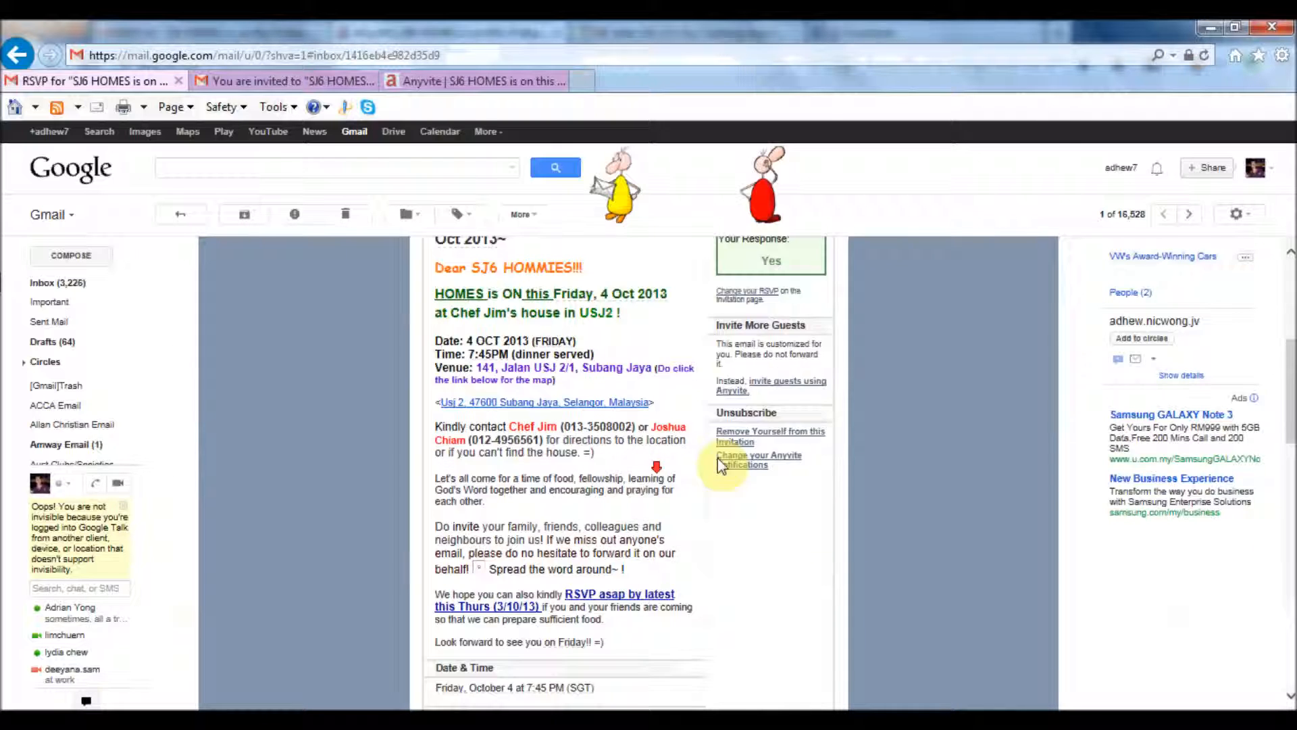
pyautogui.click(766, 387)
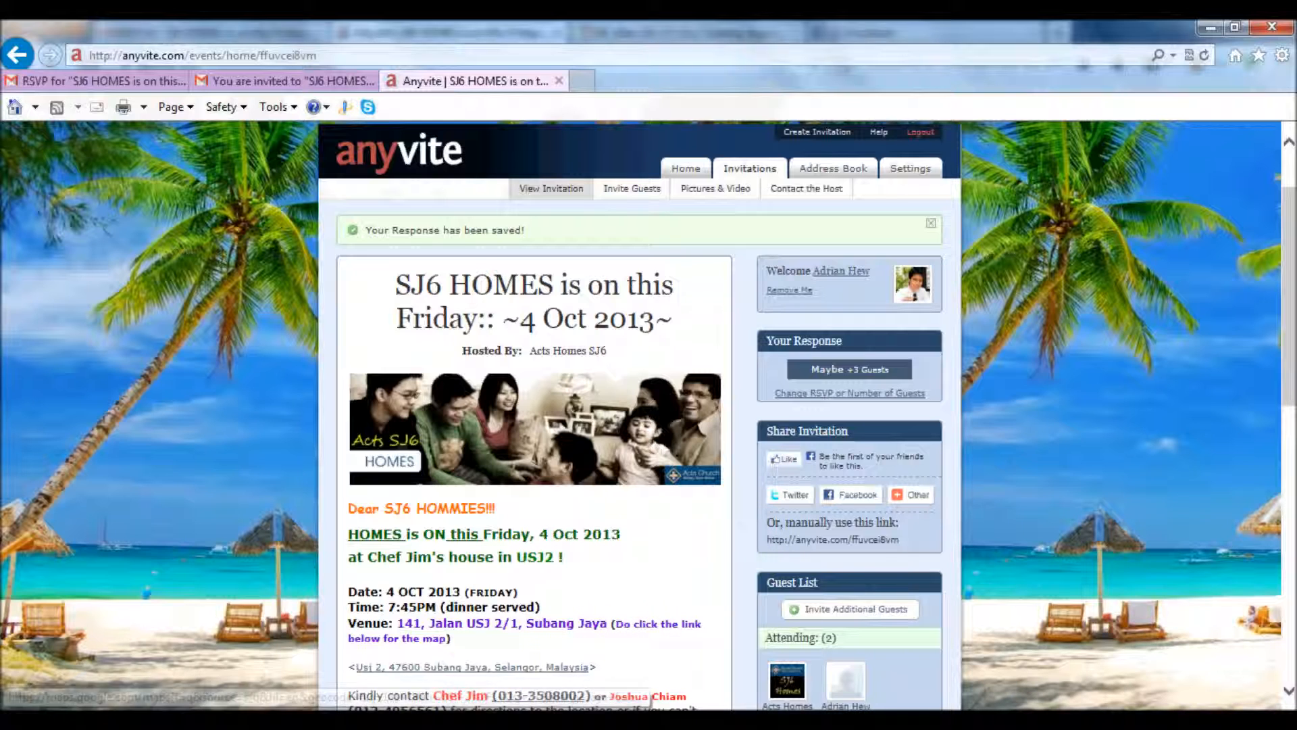
pyautogui.click(1189, 720)
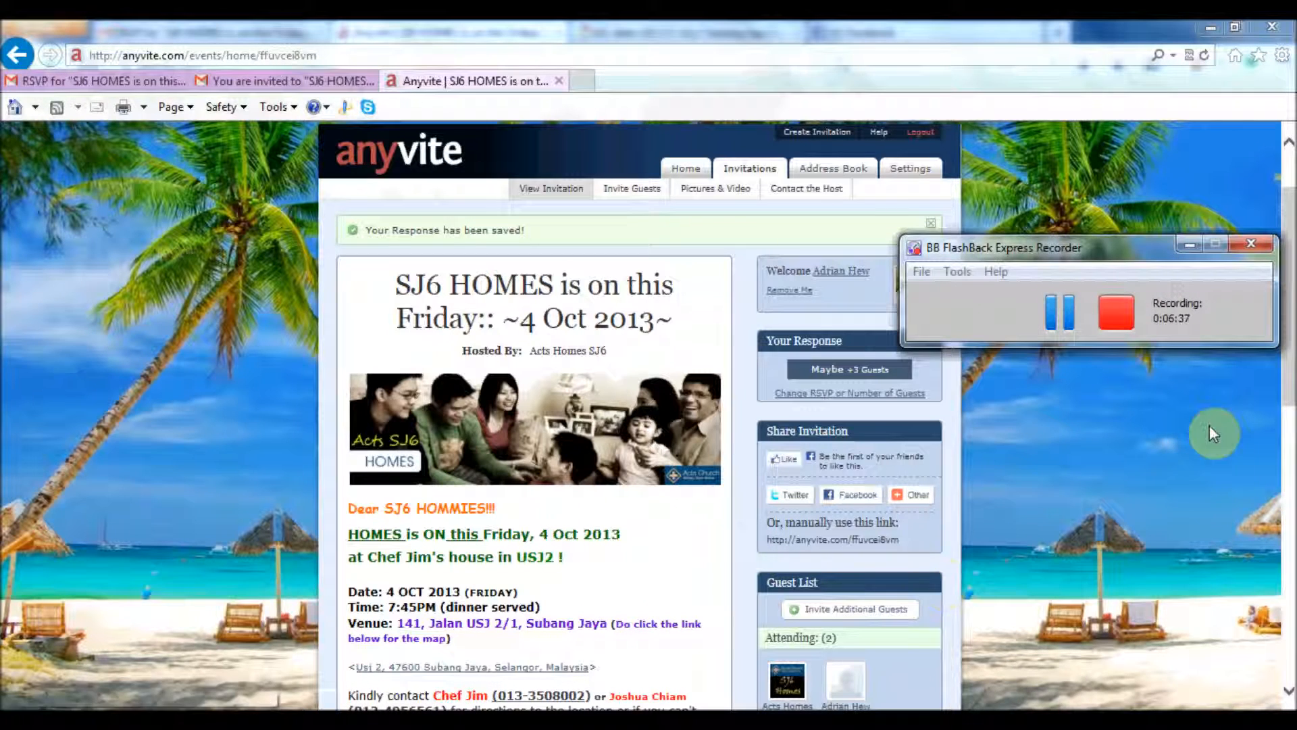
pyautogui.click(1202, 449)
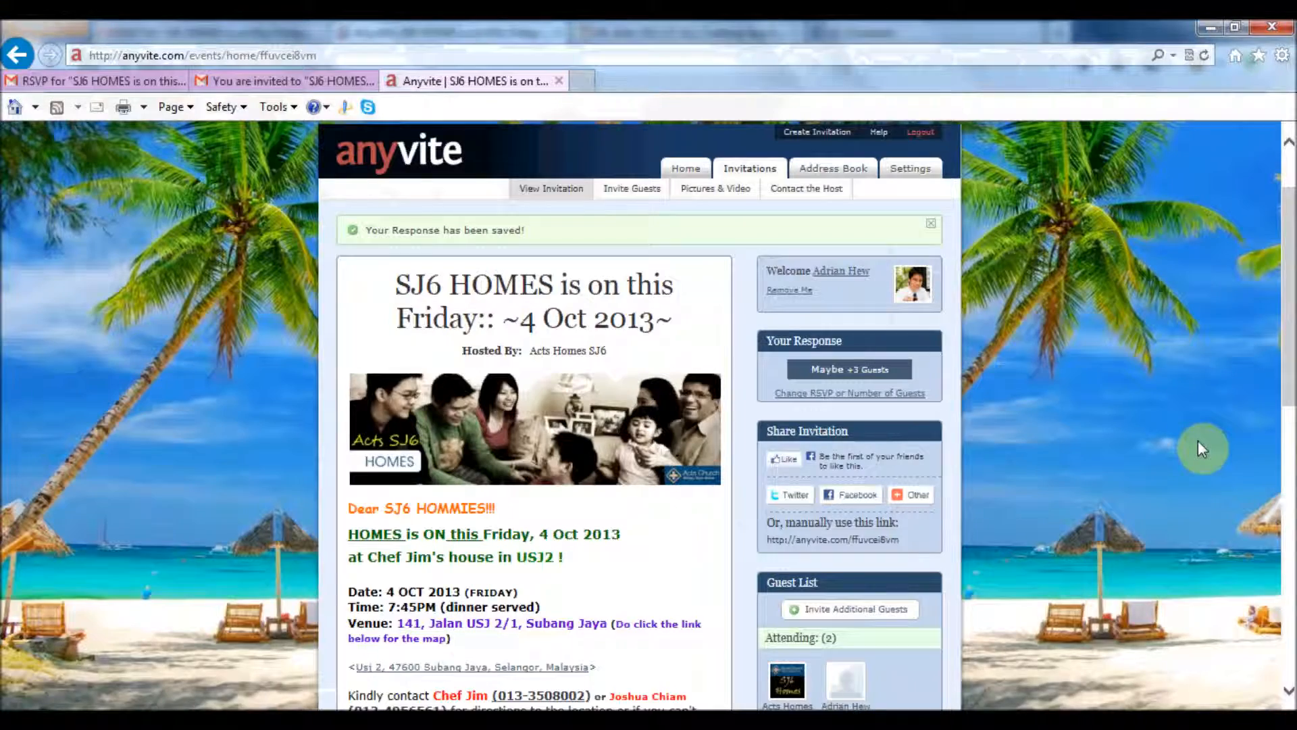